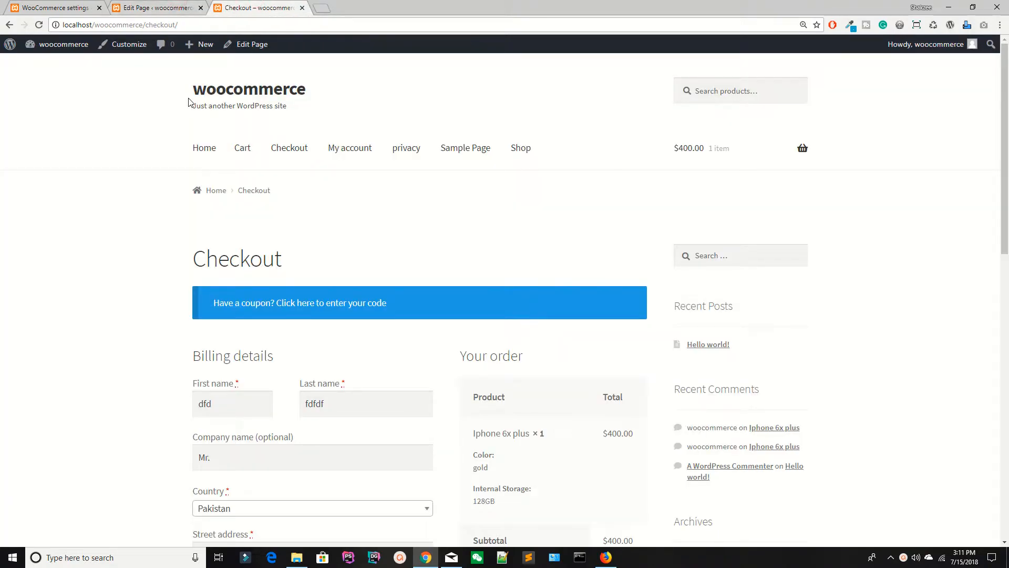
pyautogui.click(144, 7)
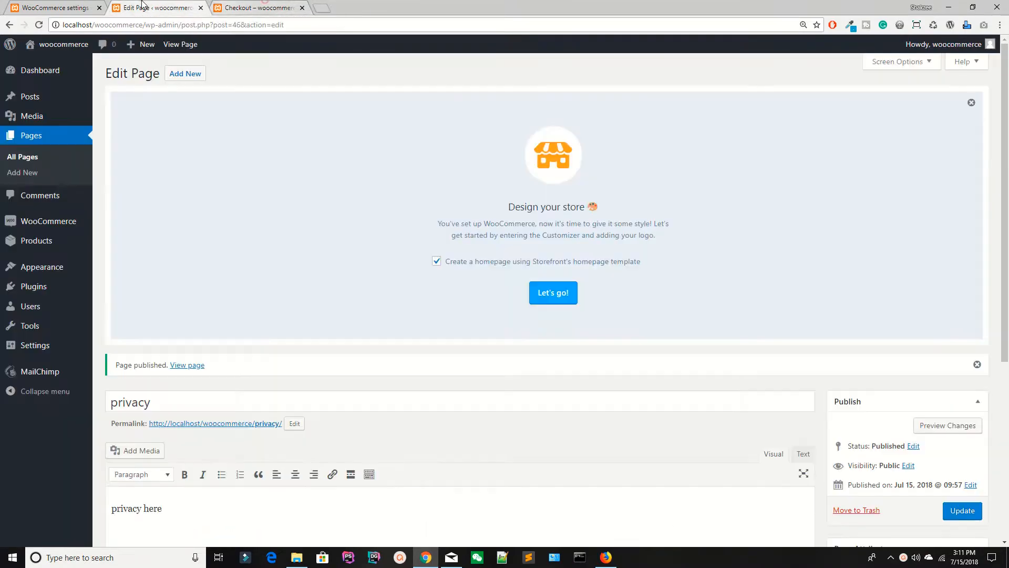
pyautogui.click(62, 5)
pyautogui.click(244, 4)
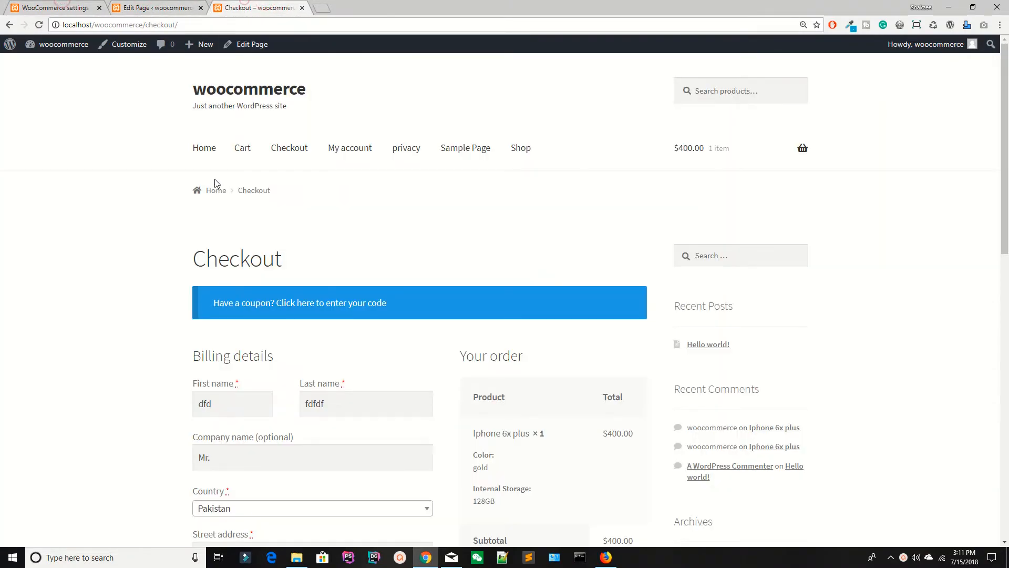
pyautogui.click(155, 6)
pyautogui.click(247, 7)
pyautogui.click(155, 7)
# Open the WooCommerce coupons page in the store admin and start creating the first coupon
pyautogui.click(55, 7)
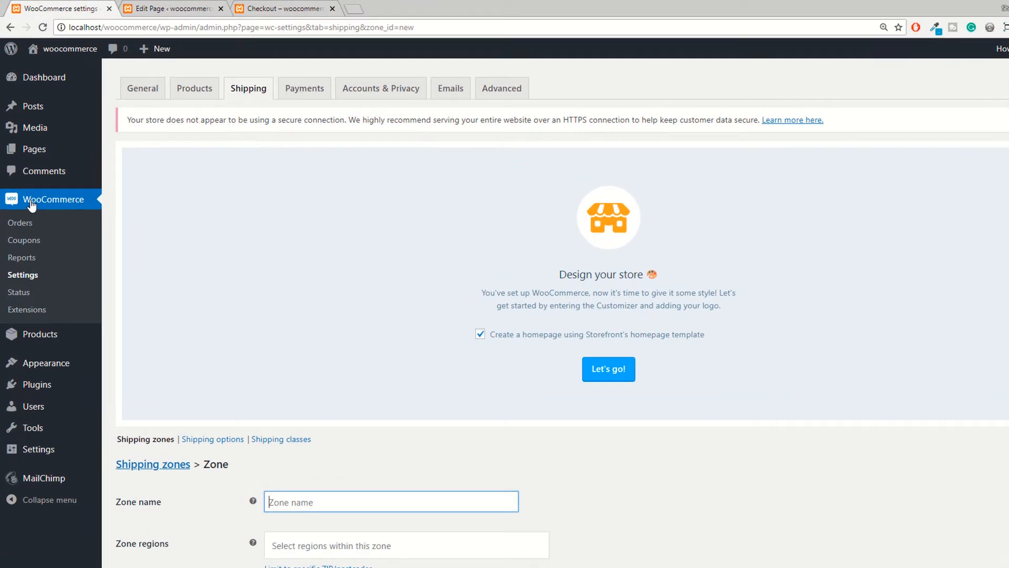
pyautogui.click(26, 247)
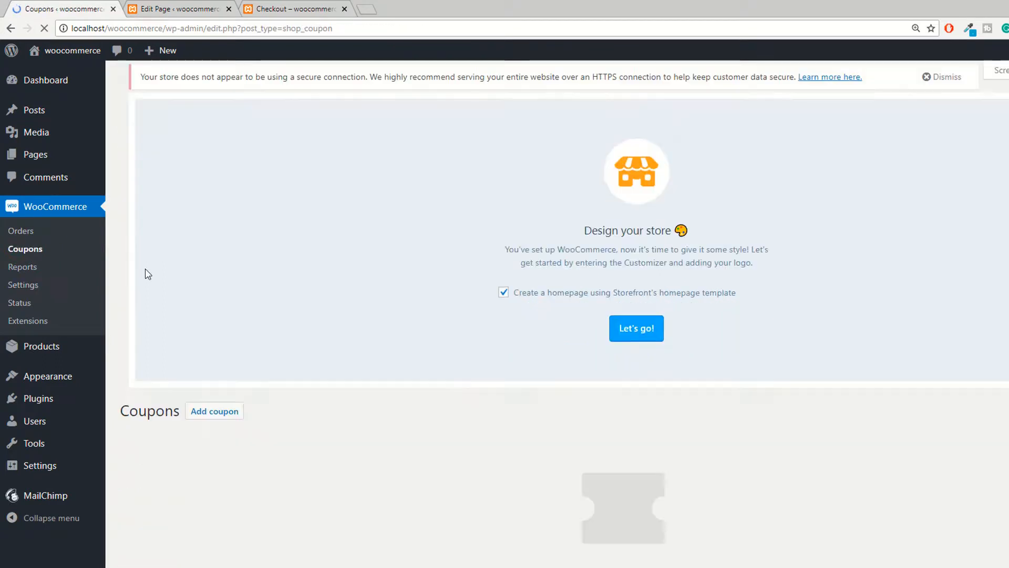
pyautogui.scroll(-1, 366, 252)
pyautogui.scroll(1, 441, 332)
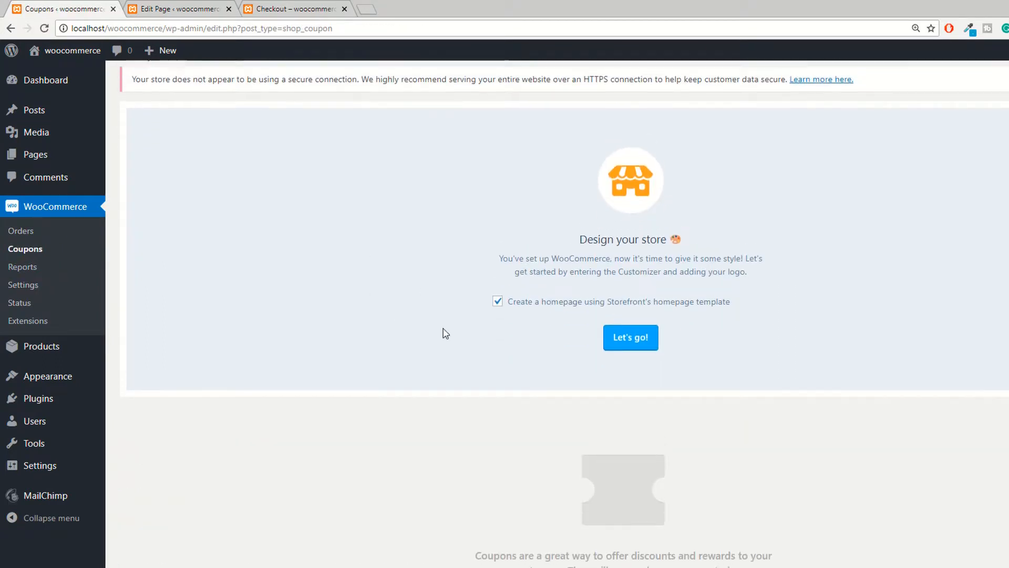
pyautogui.click(634, 374)
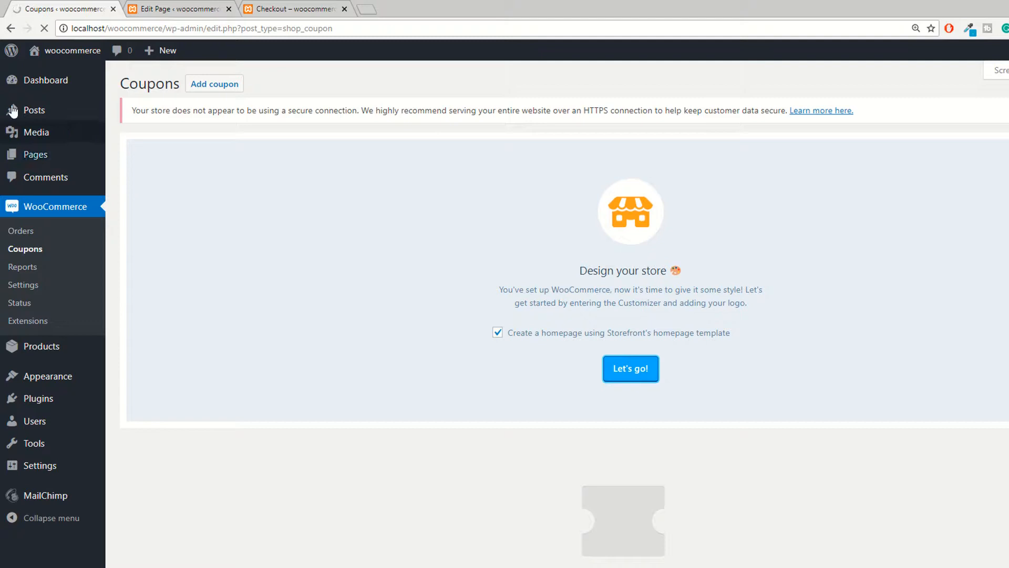
pyautogui.click(9, 29)
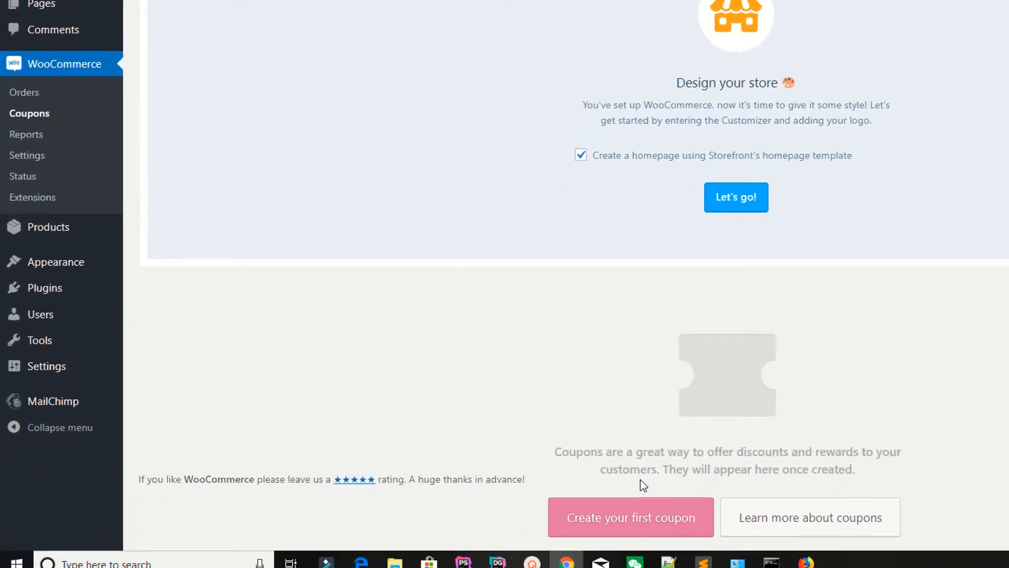
pyautogui.click(669, 512)
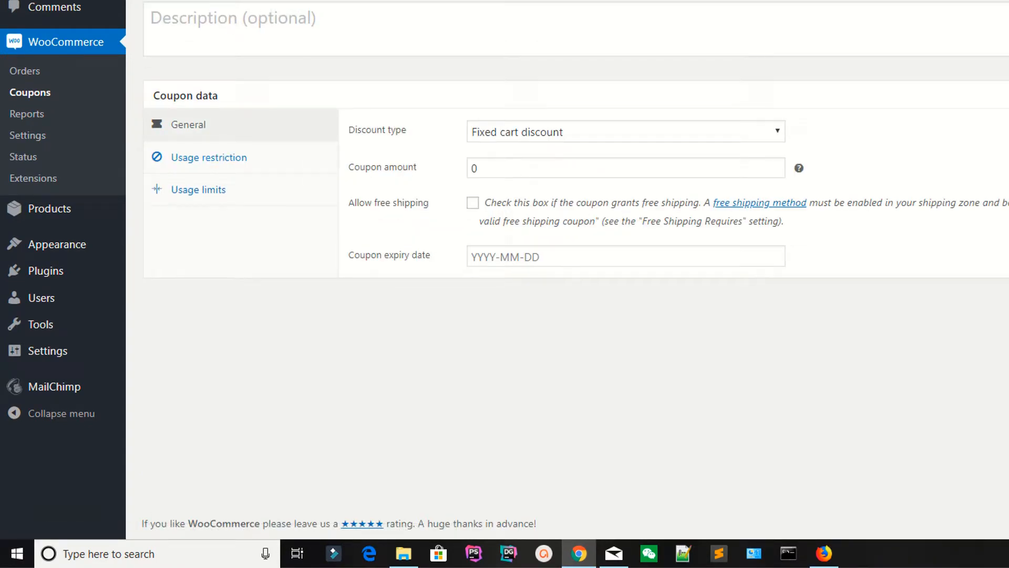
# Enter Woocommerce-Coupon as the code of the new coupon
pyautogui.write('Wooc')
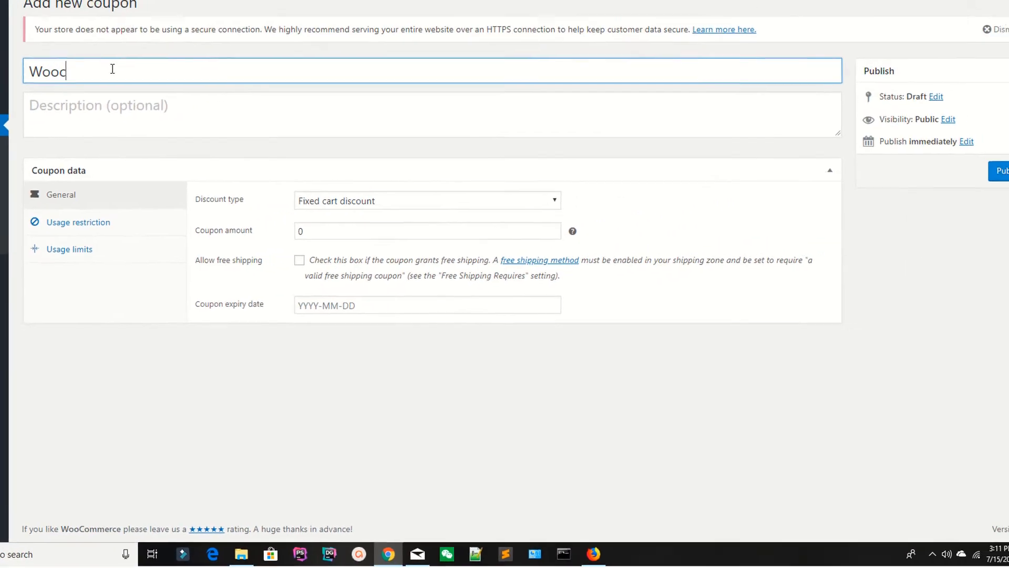
pyautogui.write('ommerce Coupon')
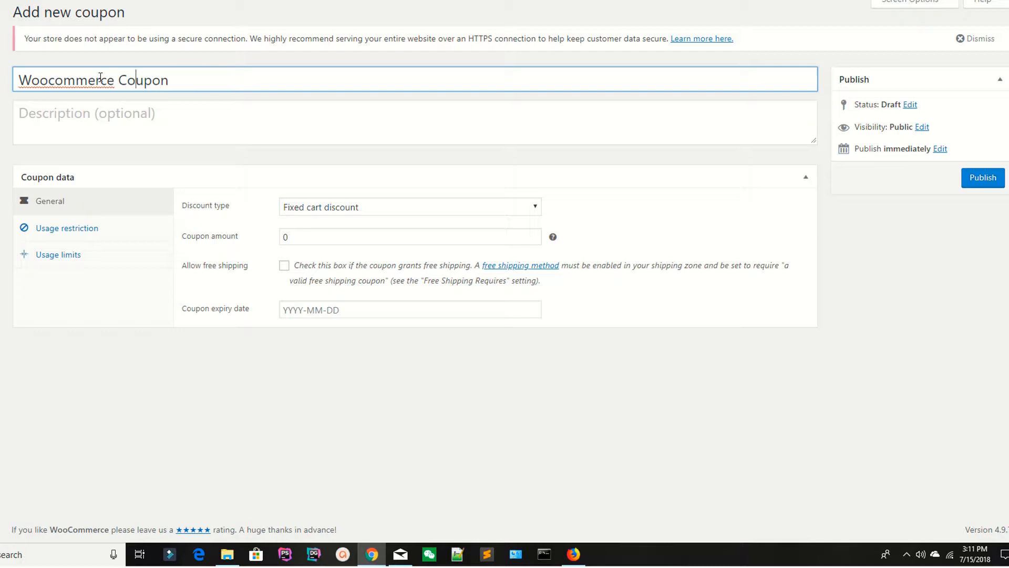
pyautogui.write('-')
pyautogui.press('BackSpace')
pyautogui.press('BackSpace')
pyautogui.write('-')
# Enter "description here" as the coupon's description
pyautogui.click(77, 119)
pyautogui.write('dfdfdffd')
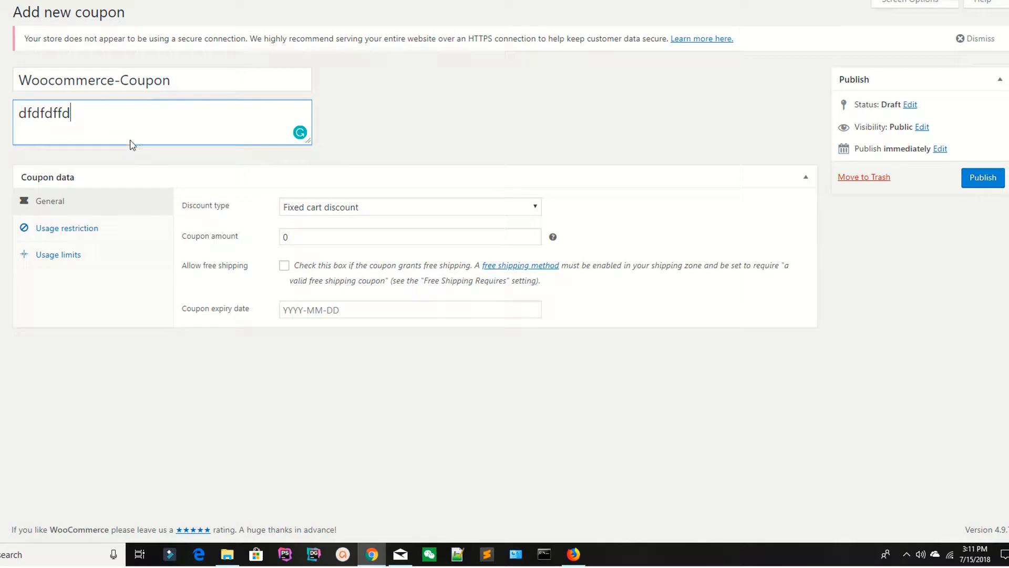
pyautogui.doubleClick(97, 107)
pyautogui.write('description here')
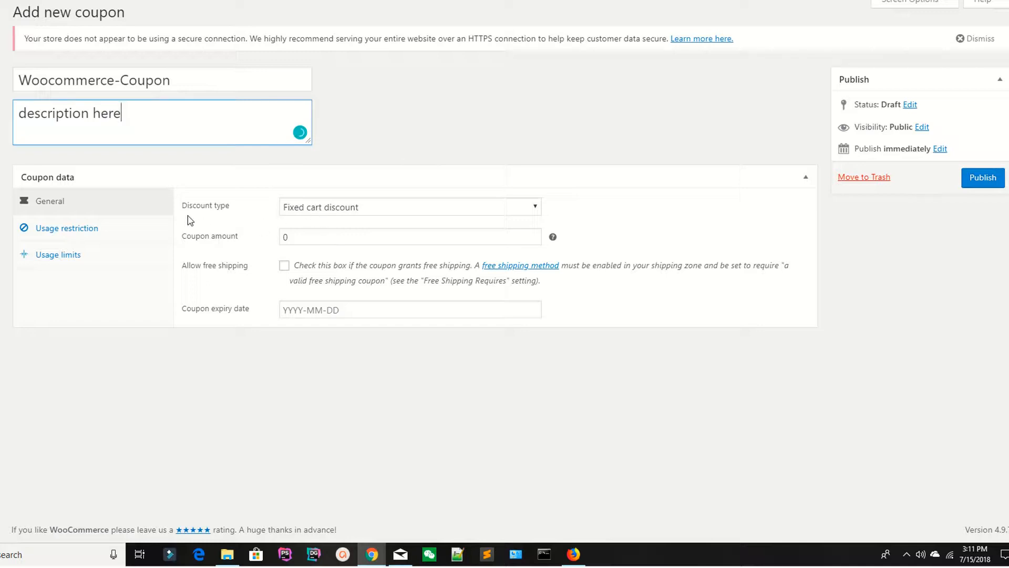
pyautogui.click(906, 248)
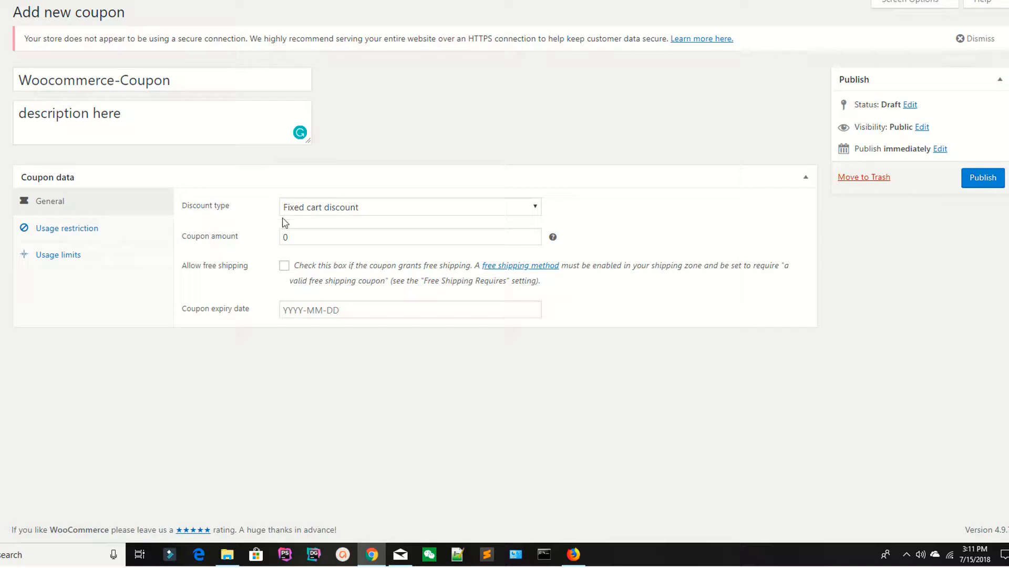
# Set the coupon's discount type to Percentage discount and its amount to 100
pyautogui.click(332, 212)
pyautogui.click(318, 253)
pyautogui.click(323, 212)
pyautogui.click(319, 222)
pyautogui.press('Tab')
pyautogui.write('100')
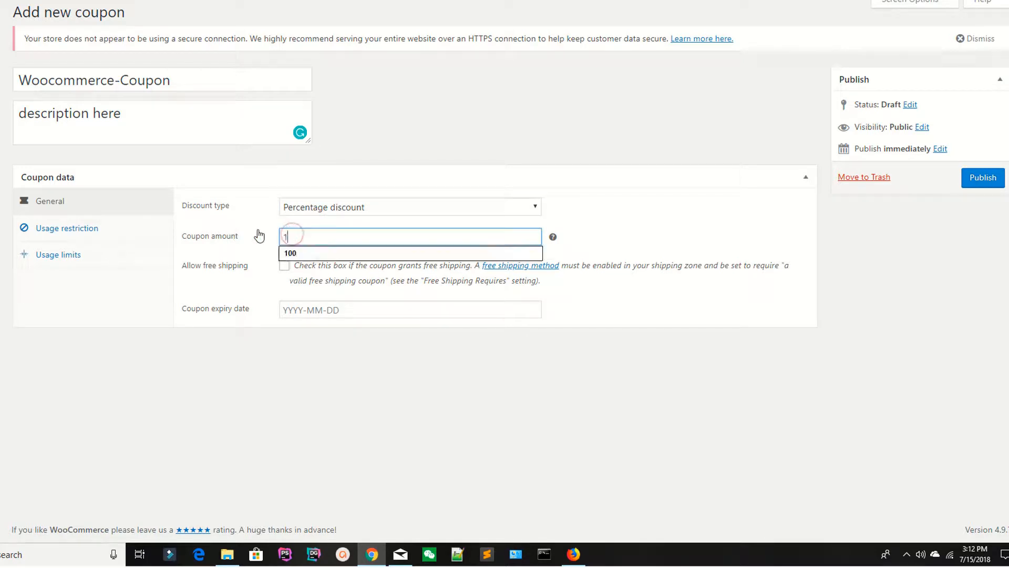
pyautogui.click(544, 403)
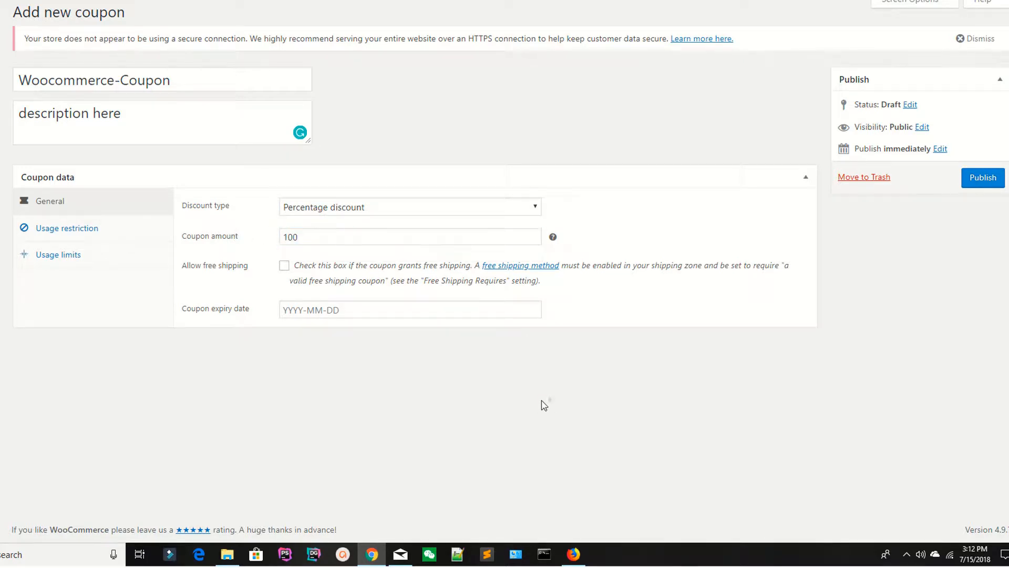
# Change the coupon amount to 95
pyautogui.doubleClick(322, 240)
pyautogui.write('95')
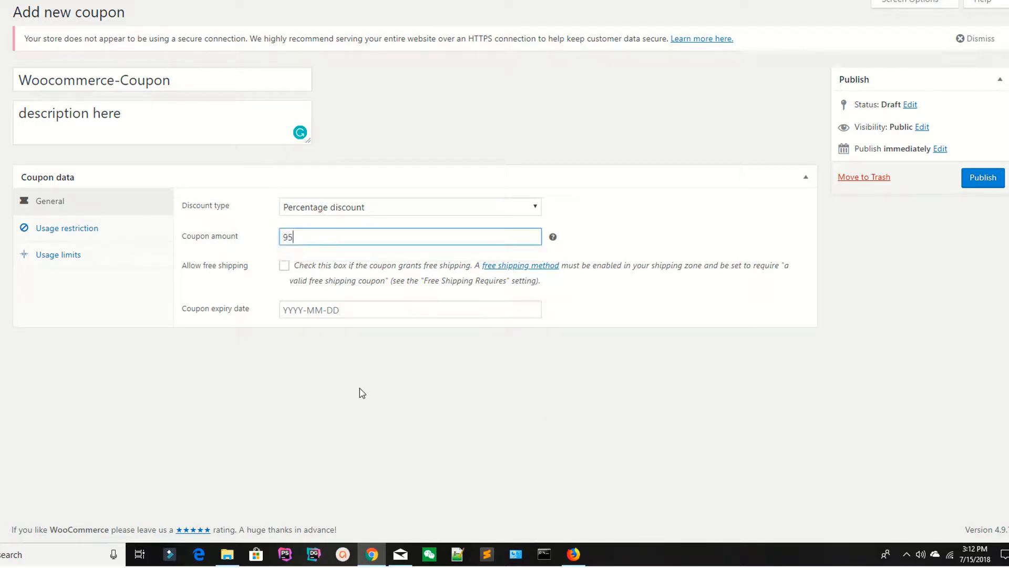
pyautogui.click(474, 424)
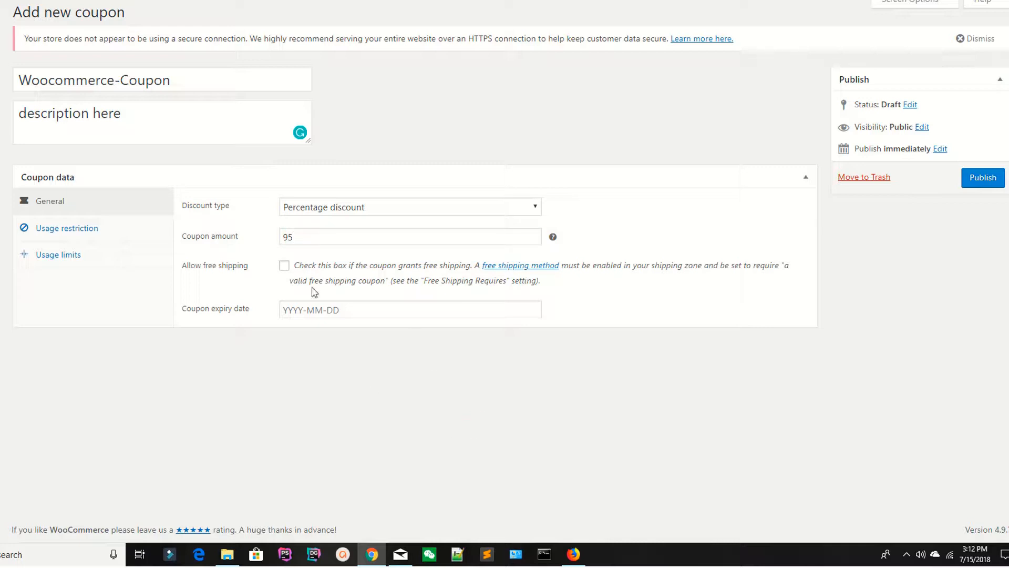
# Set the coupon amount to 100
pyautogui.doubleClick(292, 239)
pyautogui.write('100')
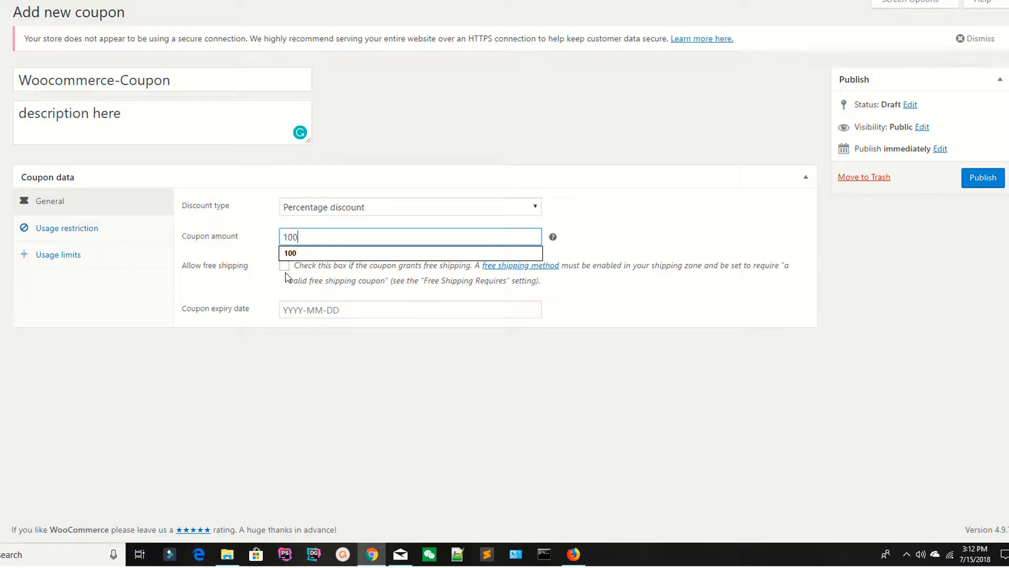
pyautogui.click(339, 351)
# Set the coupon expiry date to 2018-07-17
pyautogui.click(317, 310)
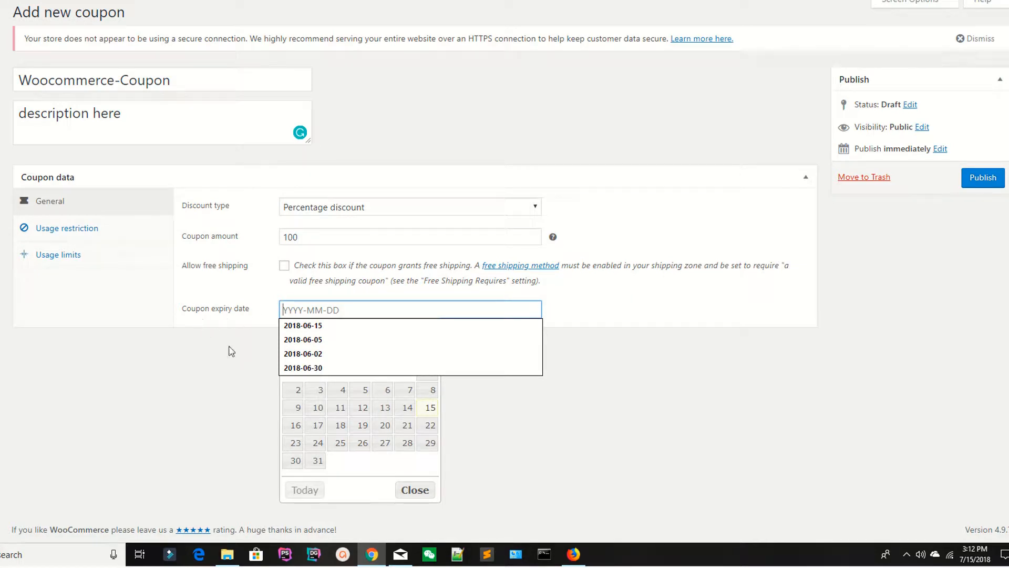
pyautogui.click(587, 421)
pyautogui.click(373, 310)
pyautogui.click(319, 426)
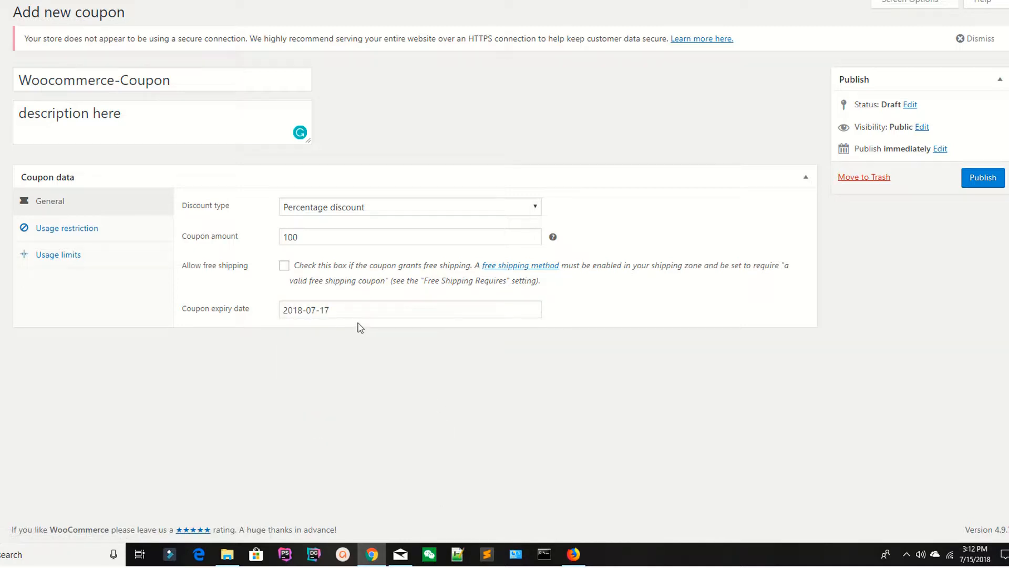
# Restrict the coupon to individual use only so it cannot be combined with other coupons
pyautogui.click(49, 228)
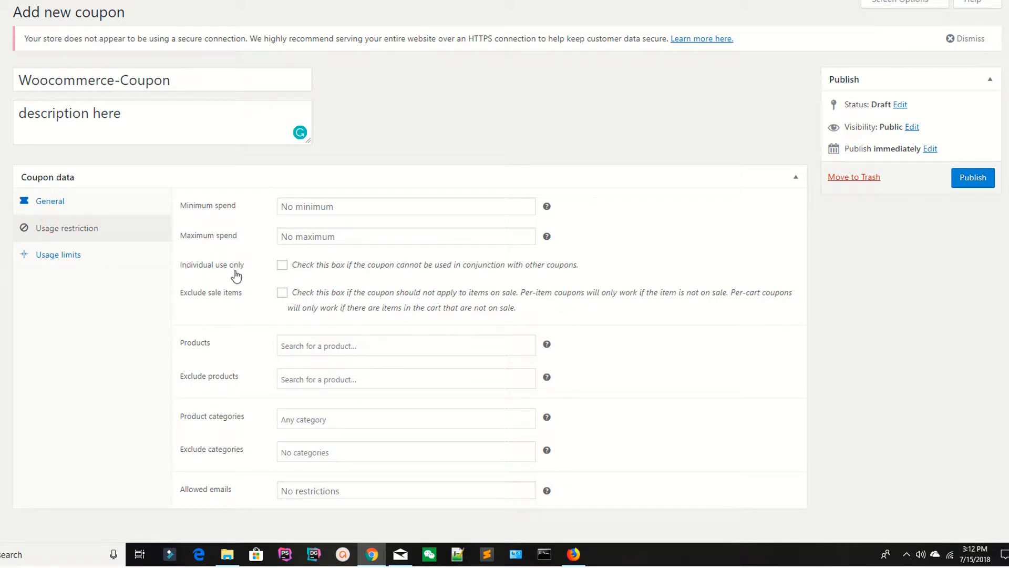
pyautogui.click(283, 266)
pyautogui.scroll(-1, 327, 289)
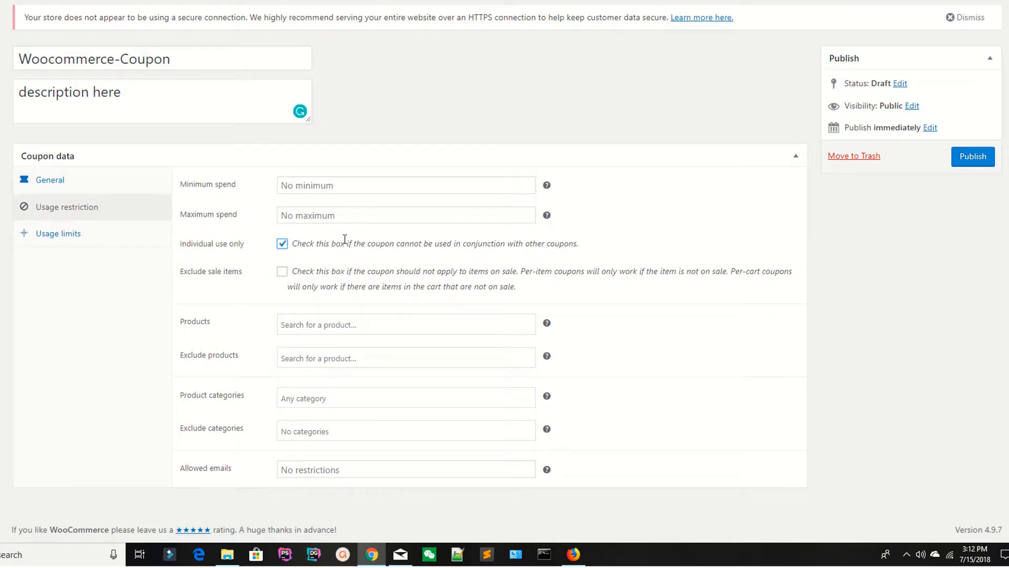
# Find the Iphone 6x plus by searching for 6splus and add it to the products the coupon applies to
pyautogui.click(323, 328)
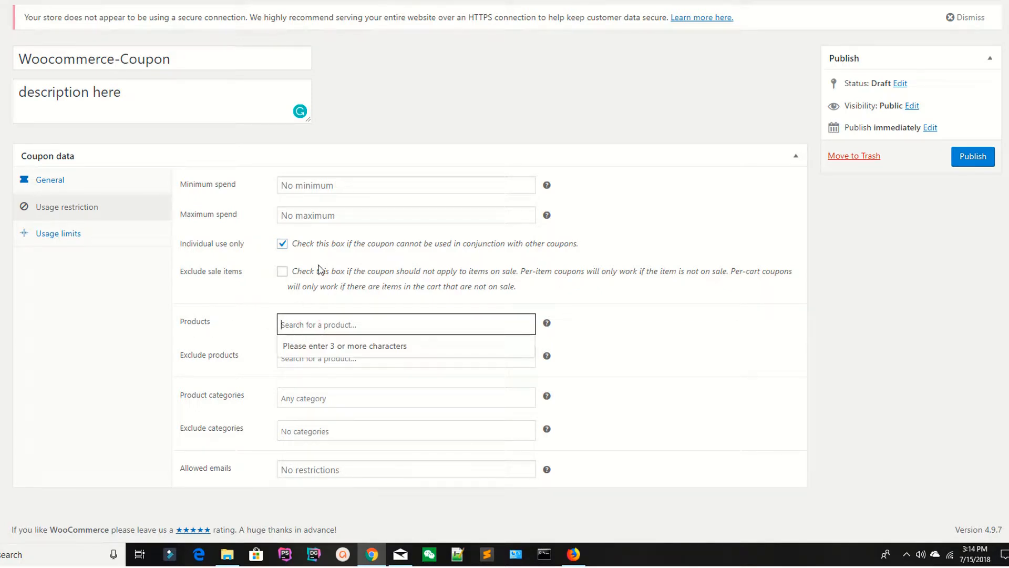
pyautogui.click(727, 292)
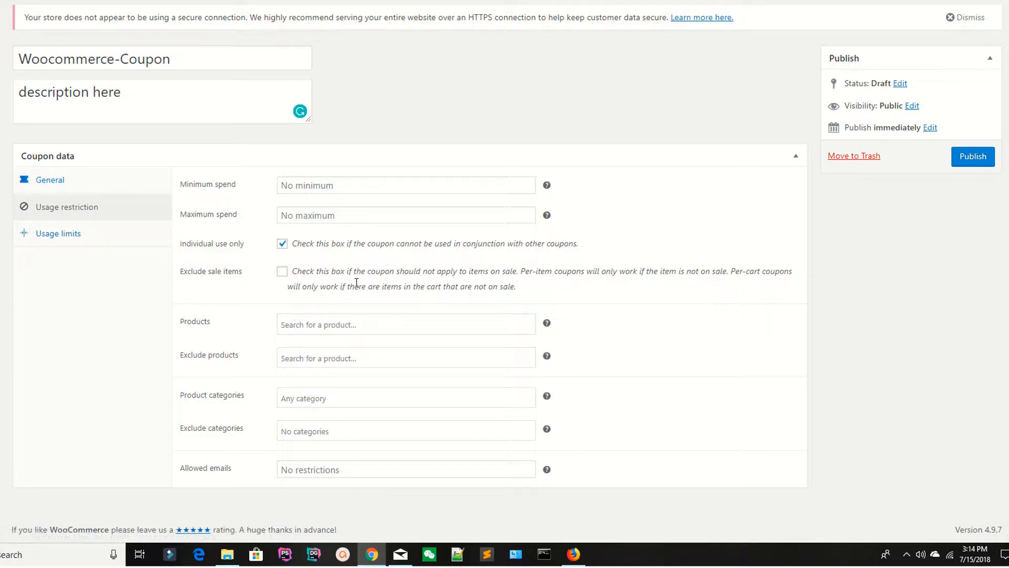
pyautogui.click(326, 325)
pyautogui.write('pho')
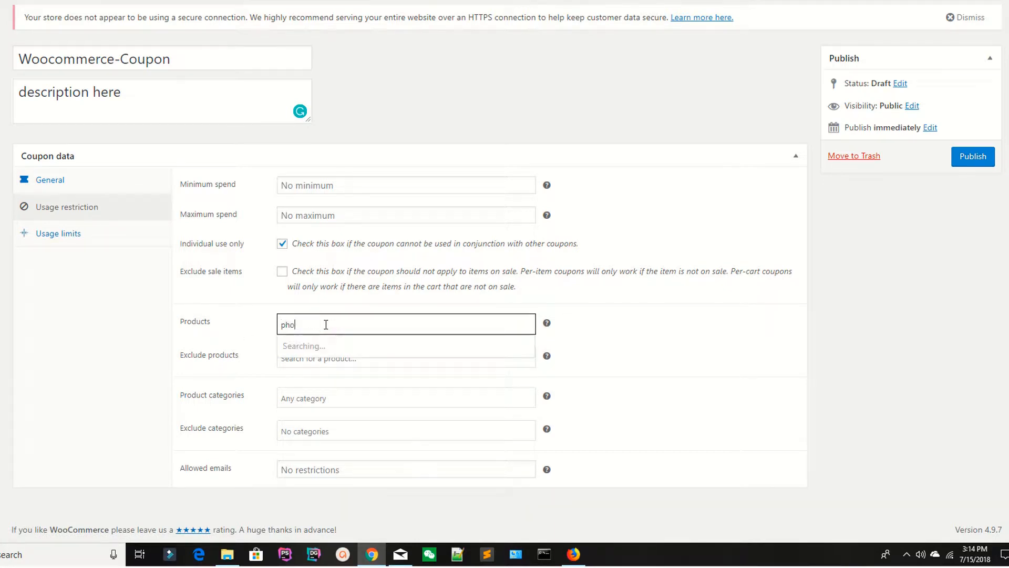
pyautogui.write('ne')
pyautogui.press('BackSpace')
pyautogui.press('BackSpace')
pyautogui.press('BackSpace')
pyautogui.press('BackSpace')
pyautogui.press('BackSpace')
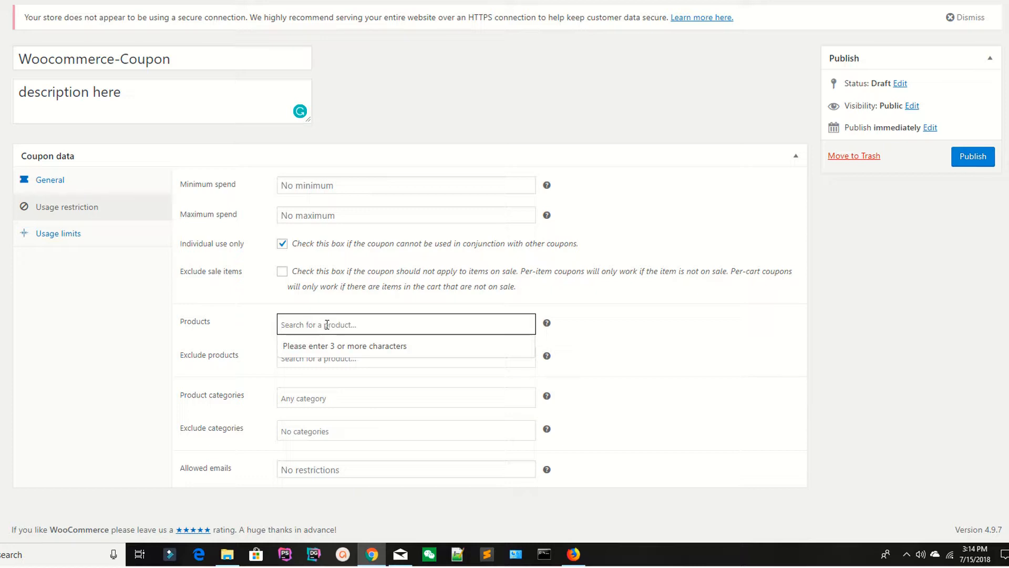
pyautogui.write('6splus')
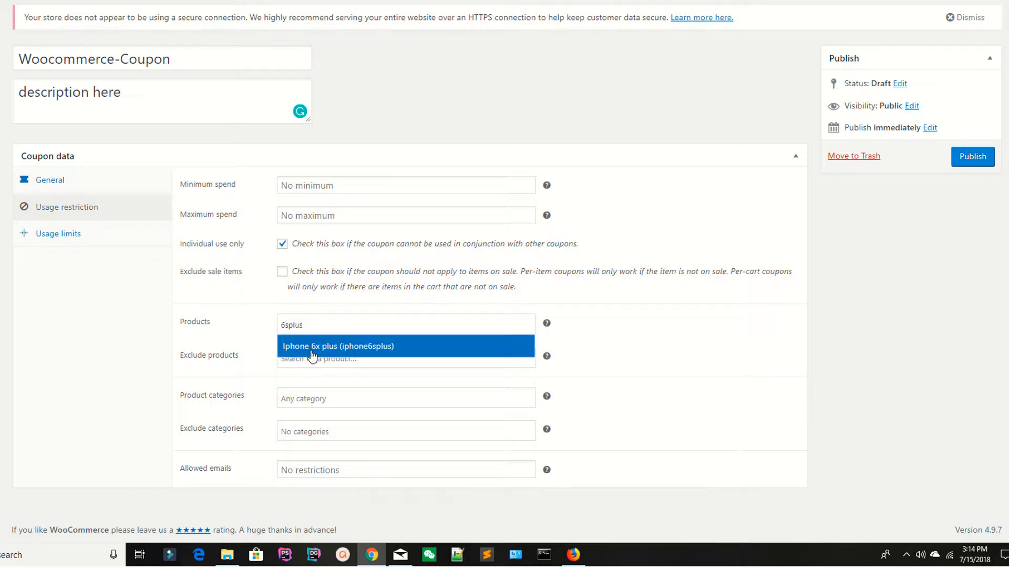
pyautogui.click(345, 346)
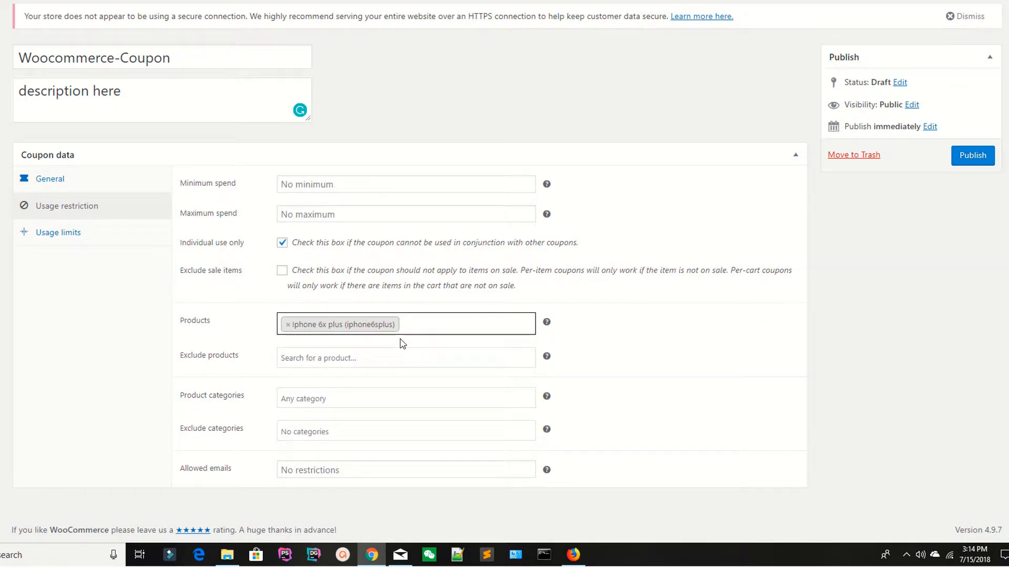
# Set the usage limit per coupon to 200, keep the limit per user at 1, and publish the coupon
pyautogui.click(50, 232)
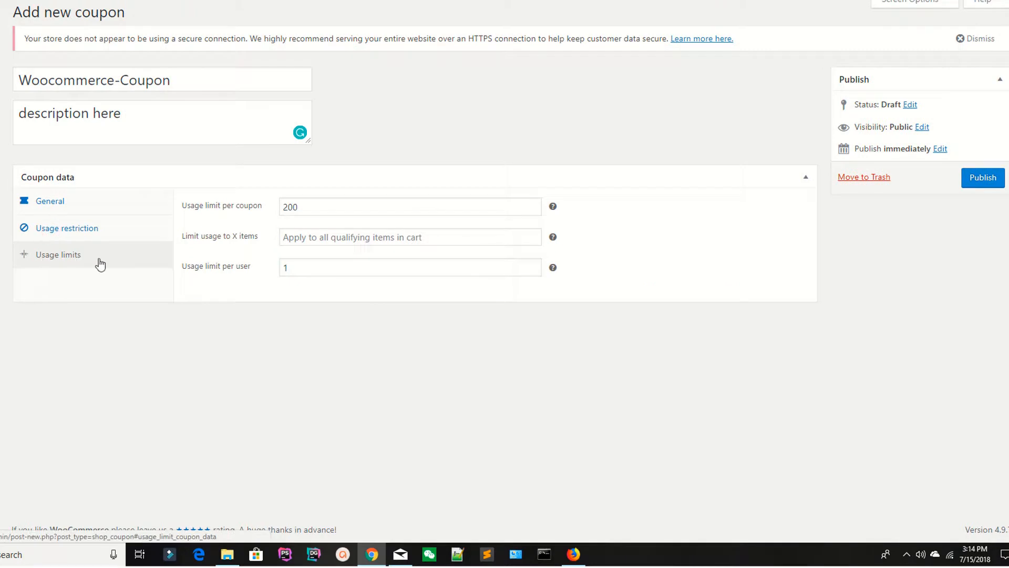
pyautogui.click(232, 206)
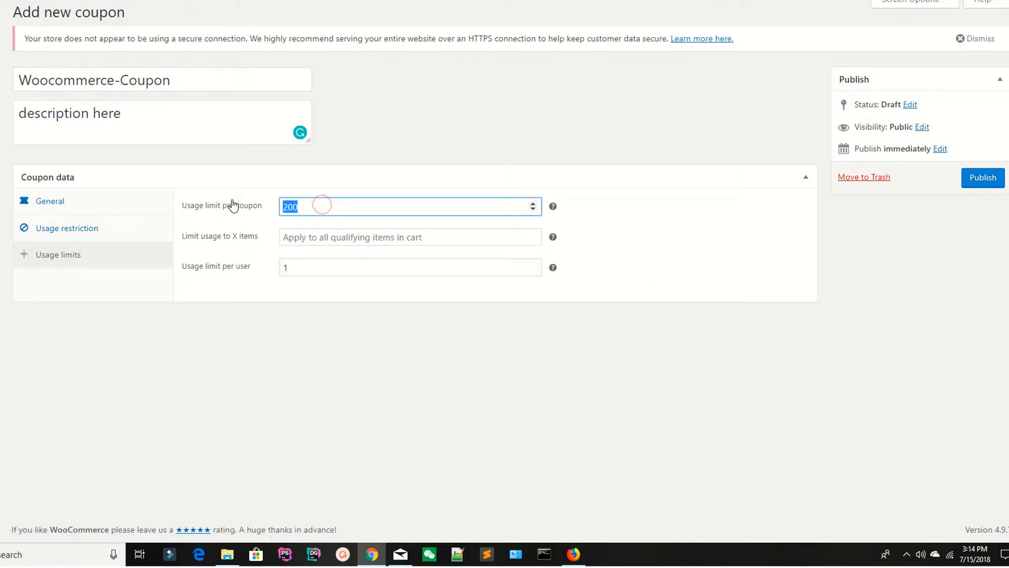
pyautogui.write('200')
pyautogui.click(266, 207)
pyautogui.click(300, 268)
pyautogui.press('Return')
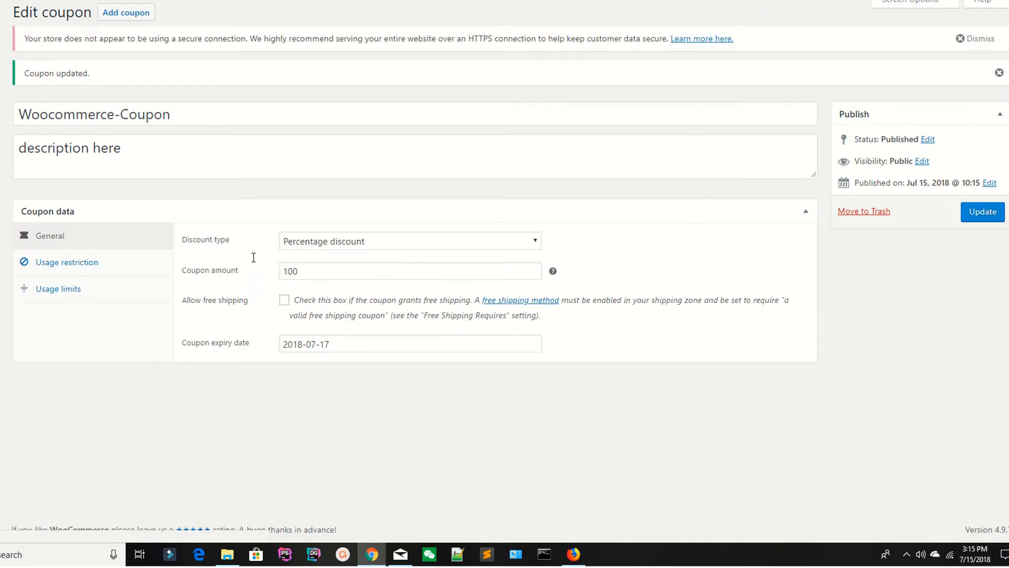
# Copy the coupon code Woocommerce-Coupon from the saved coupon
pyautogui.moveTo(192, 115); pyautogui.dragTo(5, 116)
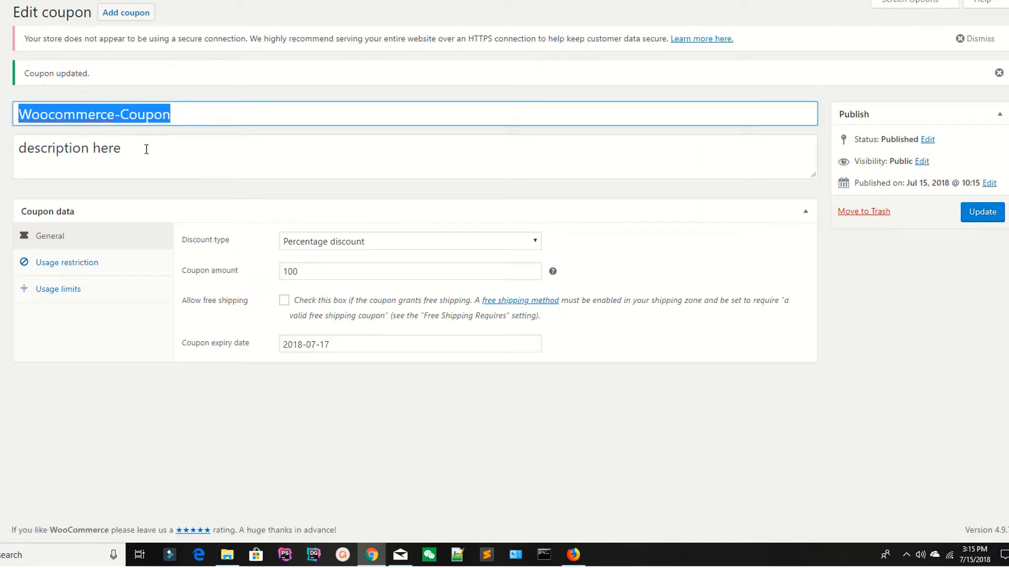
pyautogui.click(840, 297)
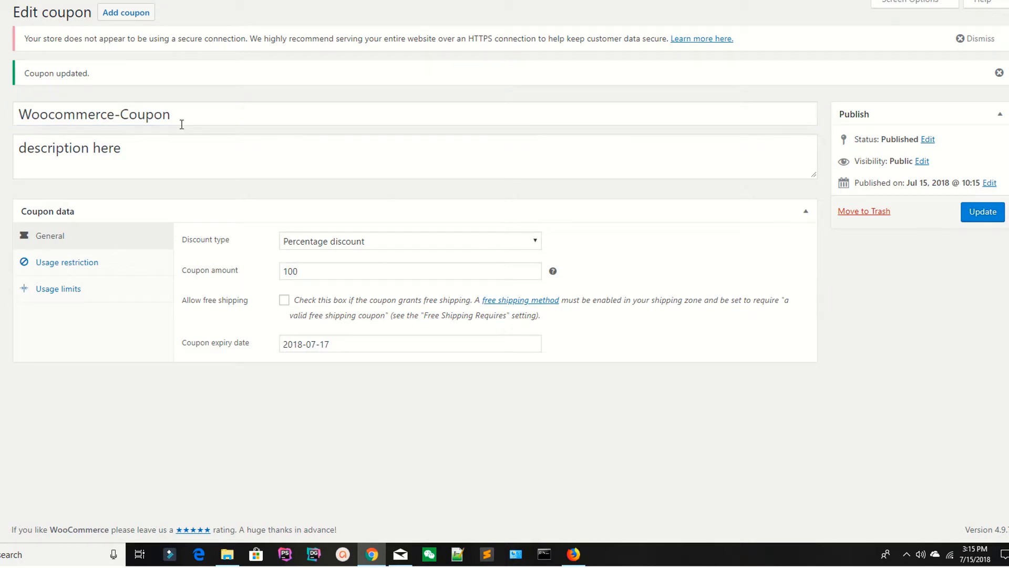
pyautogui.moveTo(180, 124); pyautogui.dragTo(3, 118)
pyautogui.hotkey('ctrl', 'c')
pyautogui.click(935, 297)
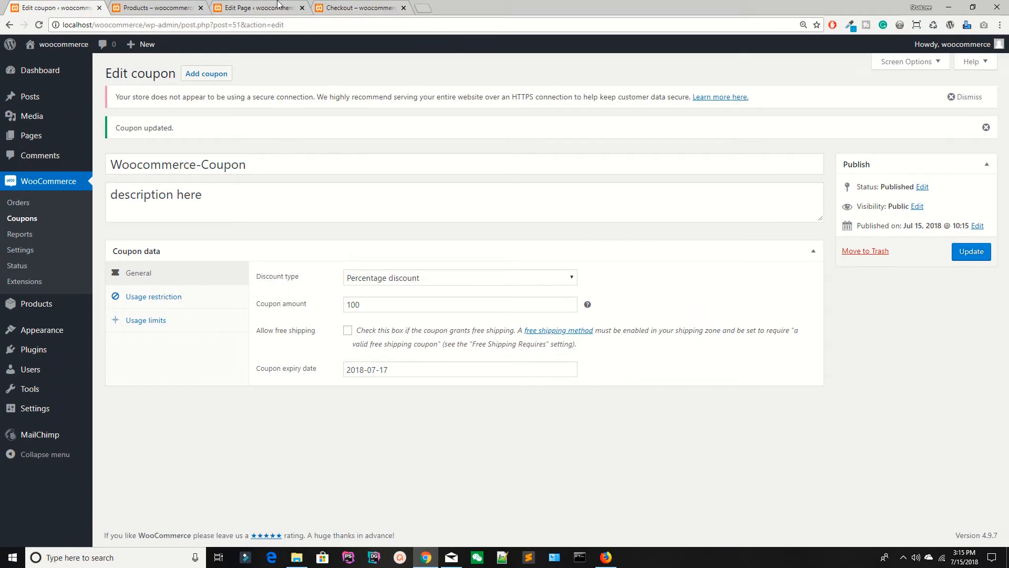
# Open the Iphone 6x plus product page from the shop and reload it to clear the database error
pyautogui.click(267, 2)
pyautogui.click(177, 2)
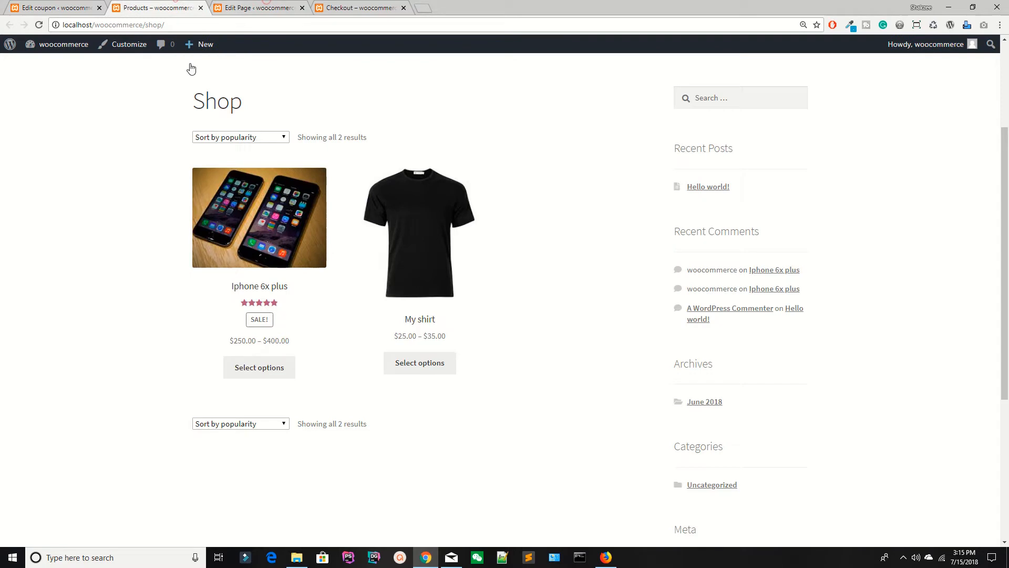
pyautogui.click(257, 213)
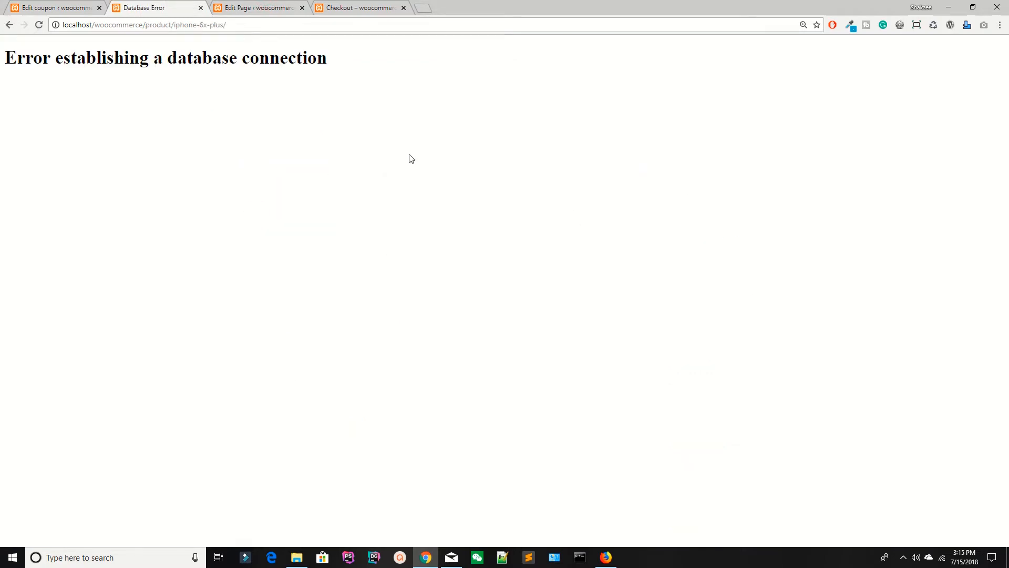
pyautogui.click(39, 24)
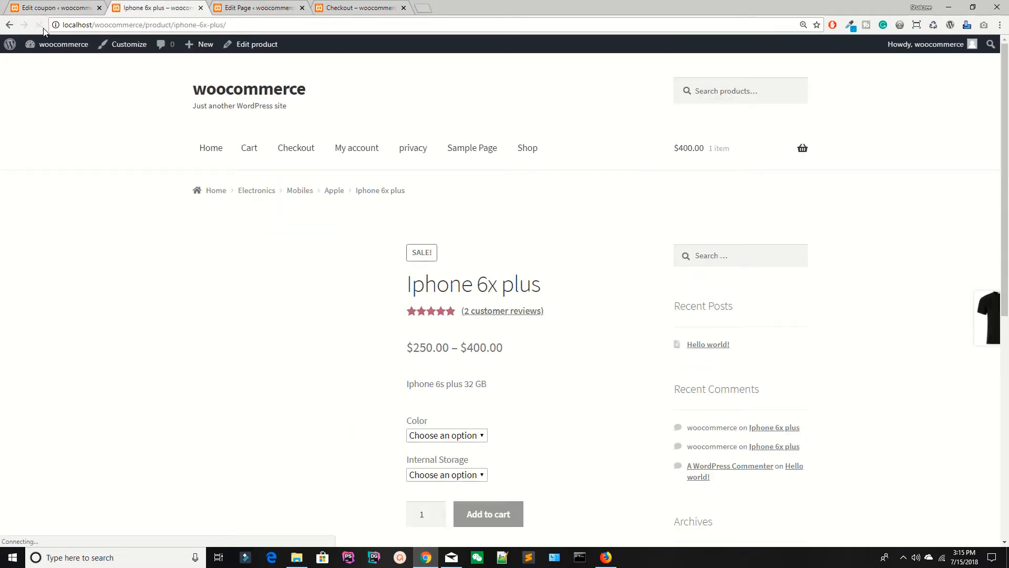
pyautogui.scroll(-1, 479, 268)
pyautogui.scroll(1, 478, 269)
# Proceed to checkout with the Iphone 6x plus in the cart, reloading the checkout page until it loads
pyautogui.moveTo(800, 149)
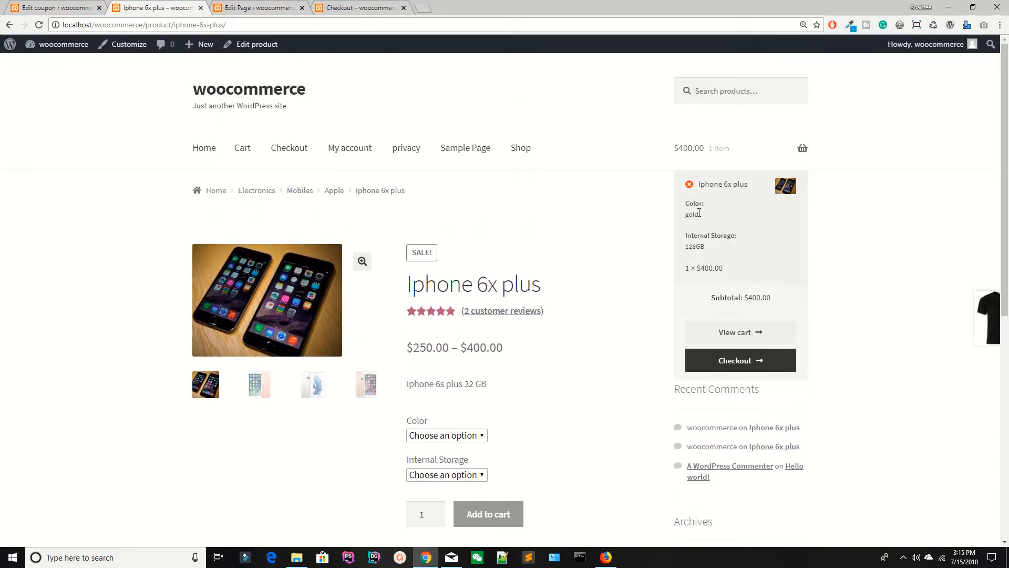
pyautogui.click(735, 360)
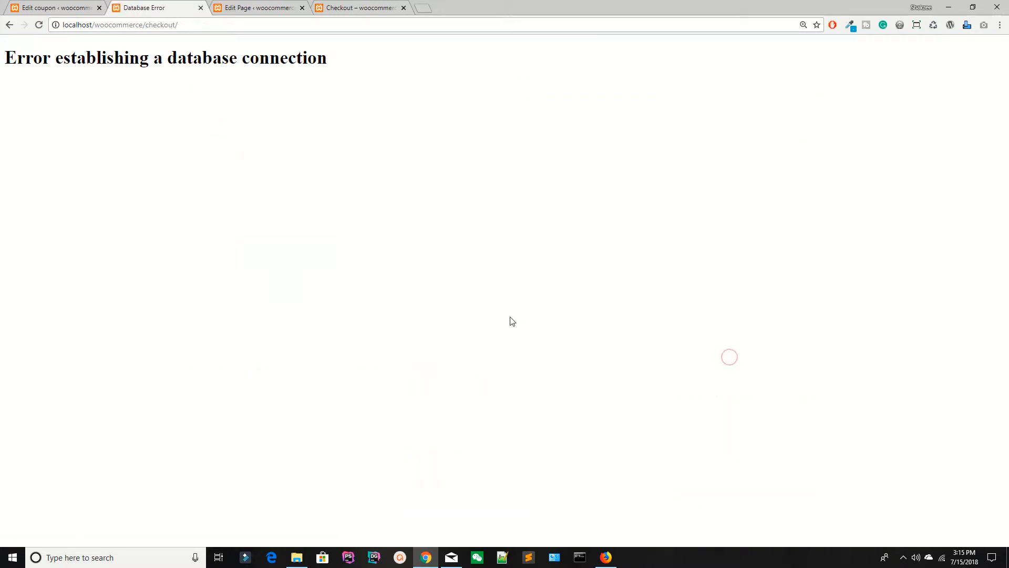
pyautogui.click(39, 25)
pyautogui.click(37, 26)
pyautogui.click(37, 26)
pyautogui.click(37, 26)
pyautogui.click(37, 27)
pyautogui.press('F5')
pyautogui.click(42, 23)
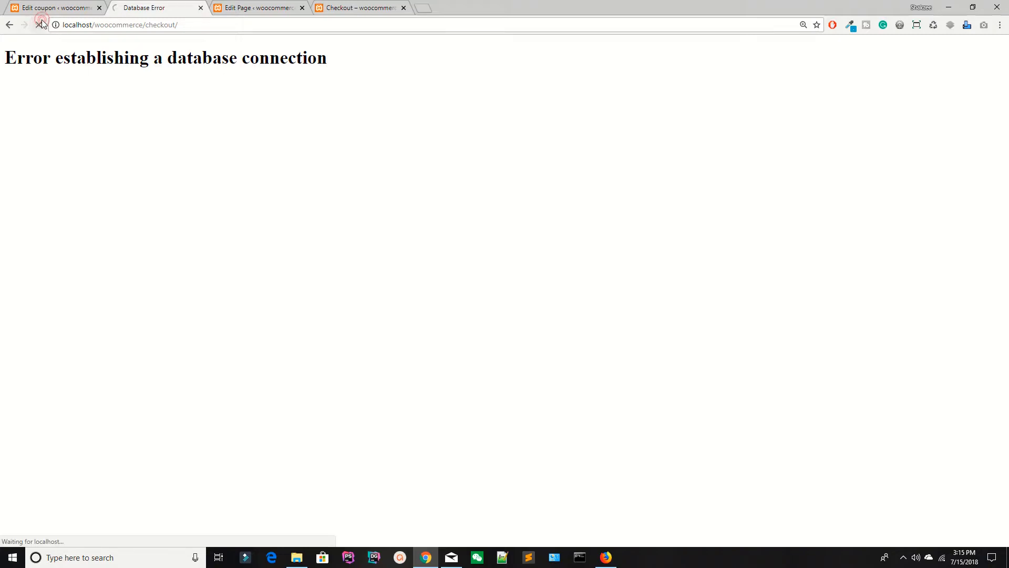
# Find the coupon entry on the checkout page by searching for coup and try to apply the code Woocommerce-Coupon
pyautogui.scroll(-10, 488, 189)
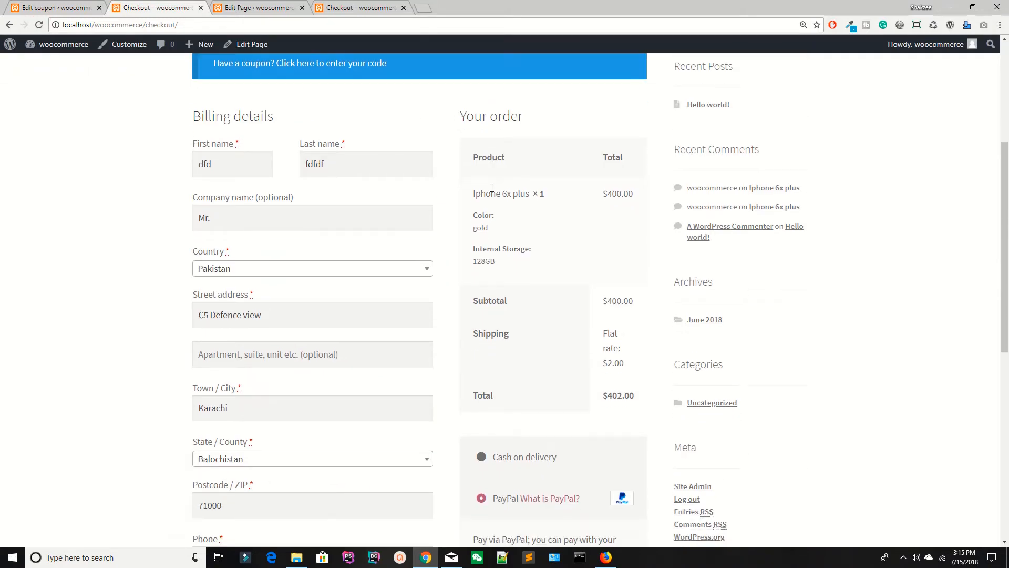
pyautogui.scroll(10, 492, 191)
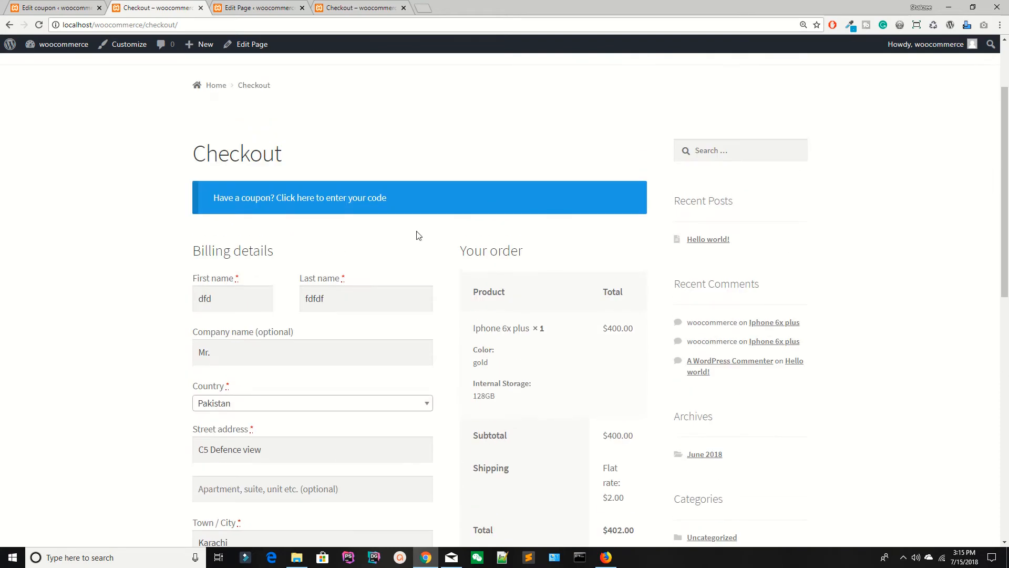
pyautogui.hotkey('ctrl', 'f')
pyautogui.write('coup')
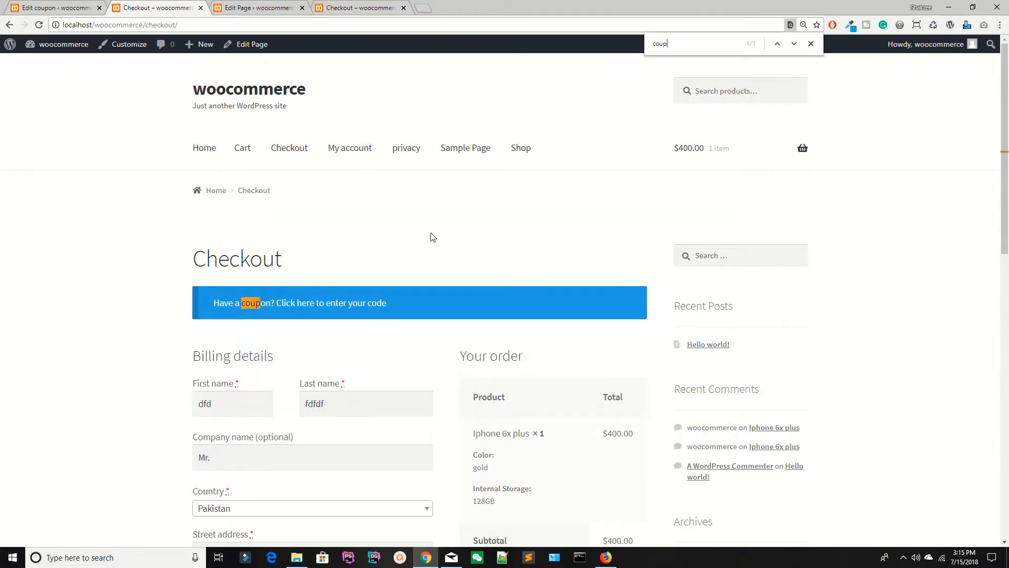
pyautogui.click(317, 305)
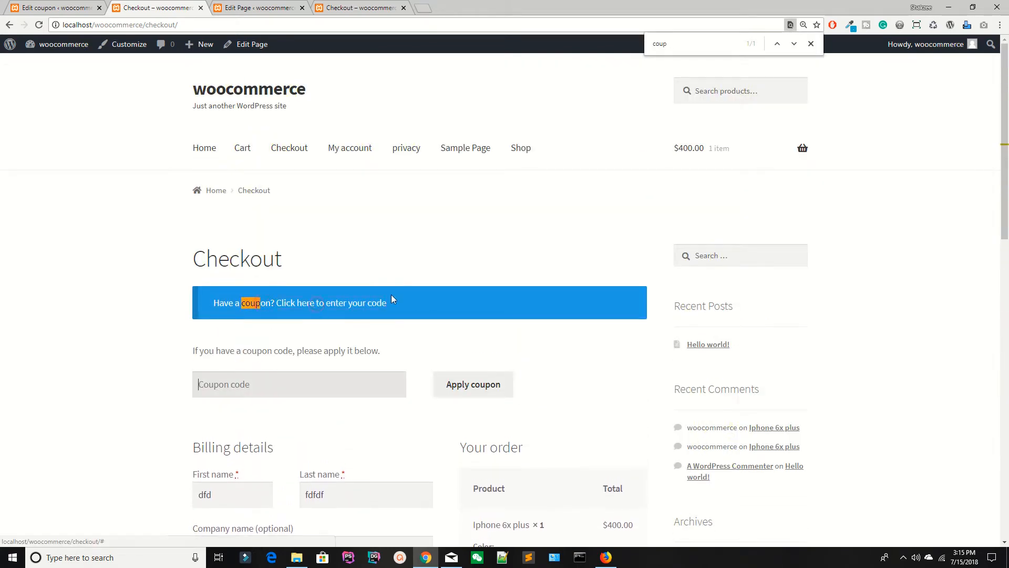
pyautogui.scroll(-2, 316, 289)
pyautogui.click(278, 284)
pyautogui.hotkey('ctrl', 'v')
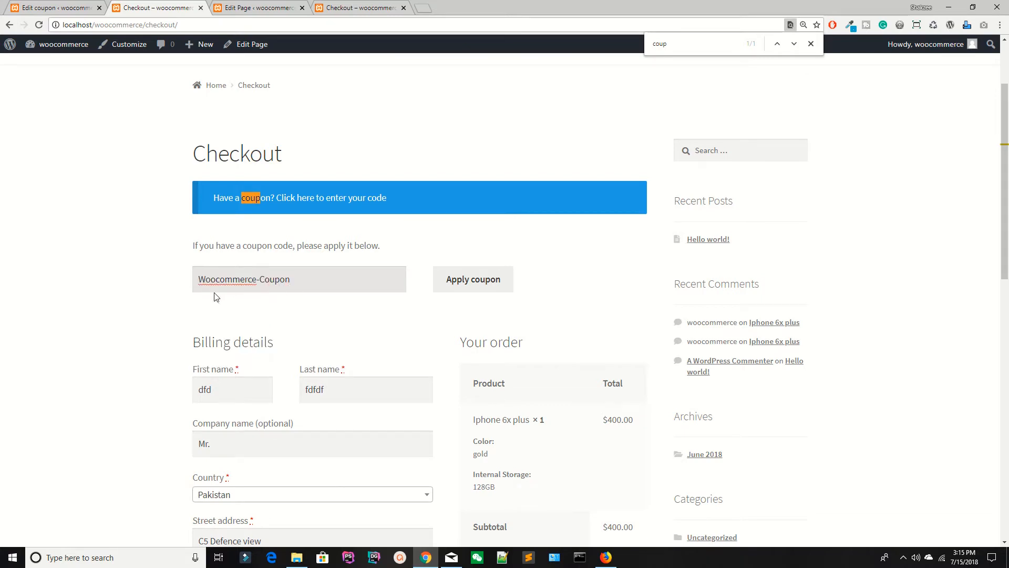
pyautogui.click(475, 287)
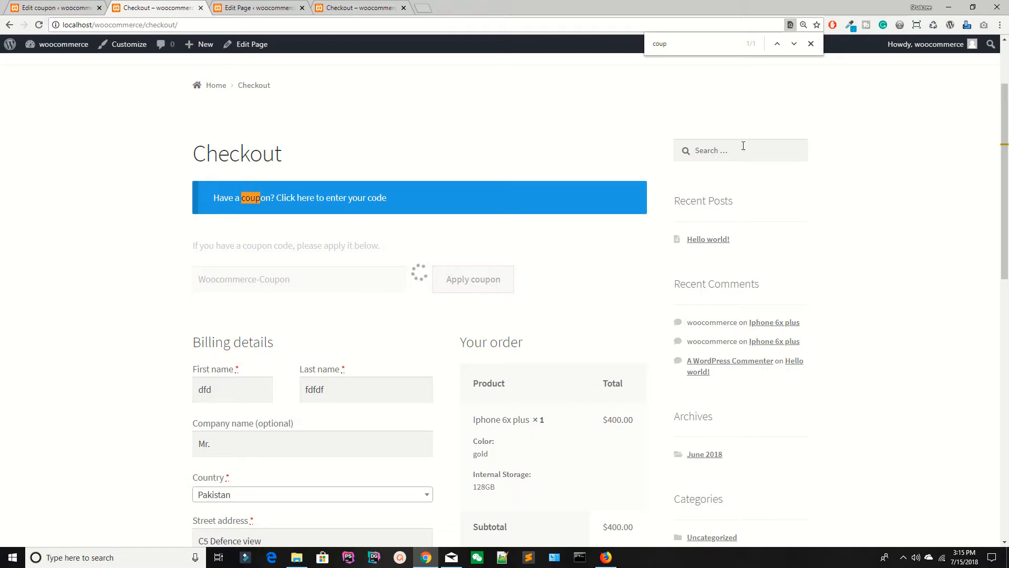
# Close the page text search and reload the checkout page
pyautogui.click(811, 43)
pyautogui.scroll(-3, 376, 230)
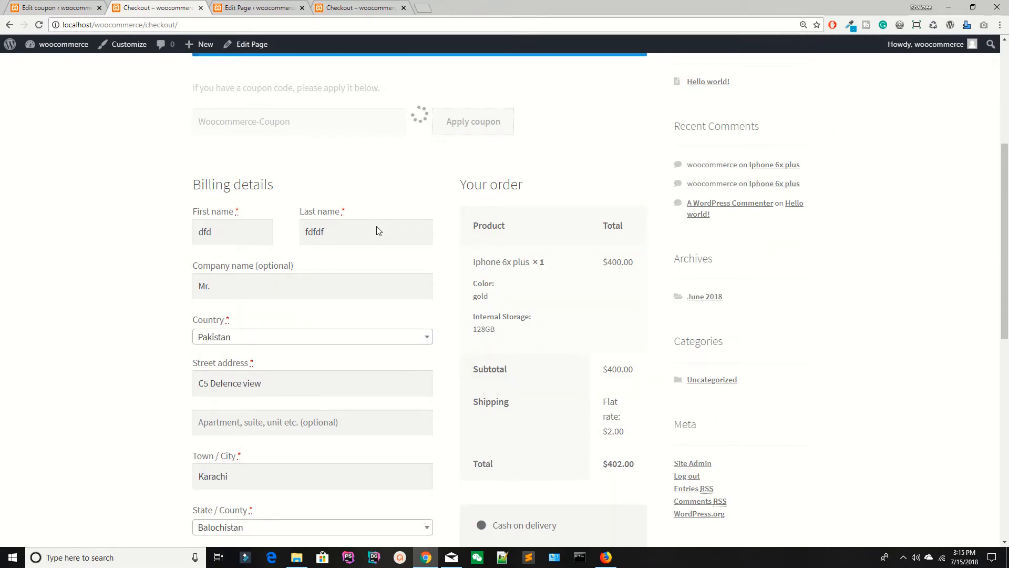
pyautogui.scroll(-2, 376, 231)
pyautogui.scroll(7, 377, 231)
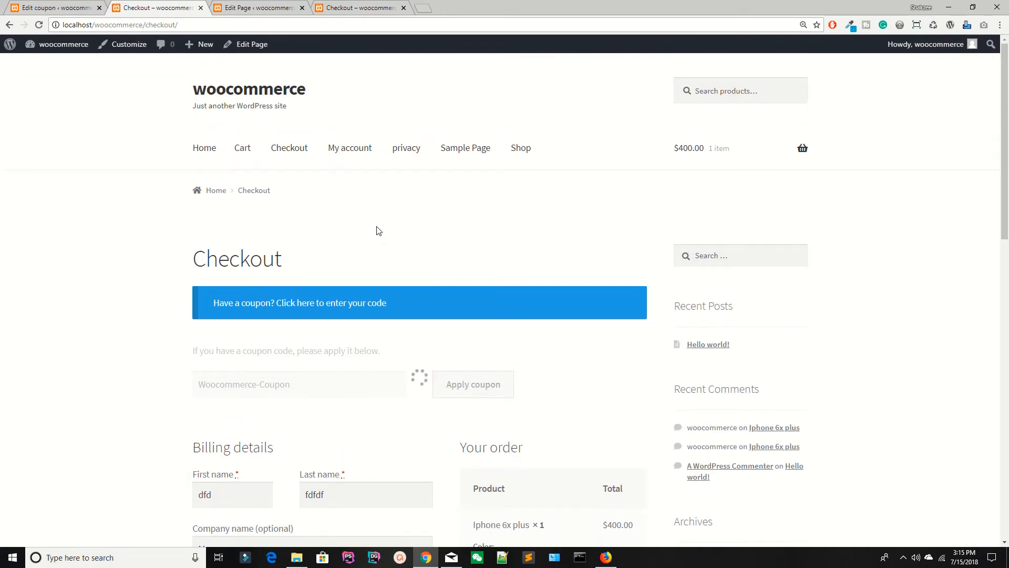
pyautogui.scroll(-4, 377, 227)
pyautogui.rightClick(629, 139)
pyautogui.click(657, 280)
pyautogui.rightClick(596, 150)
pyautogui.click(616, 284)
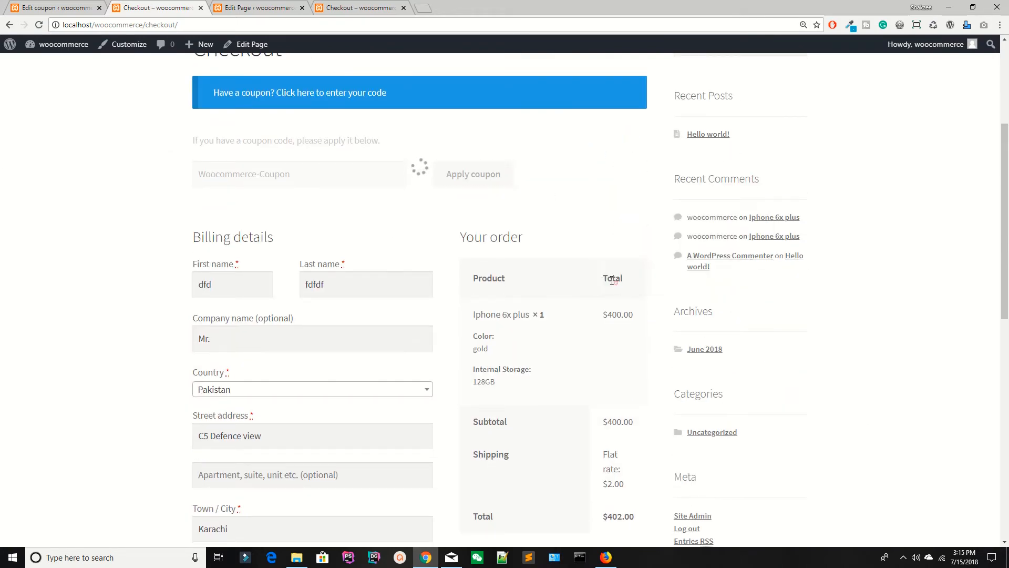
pyautogui.click(136, 327)
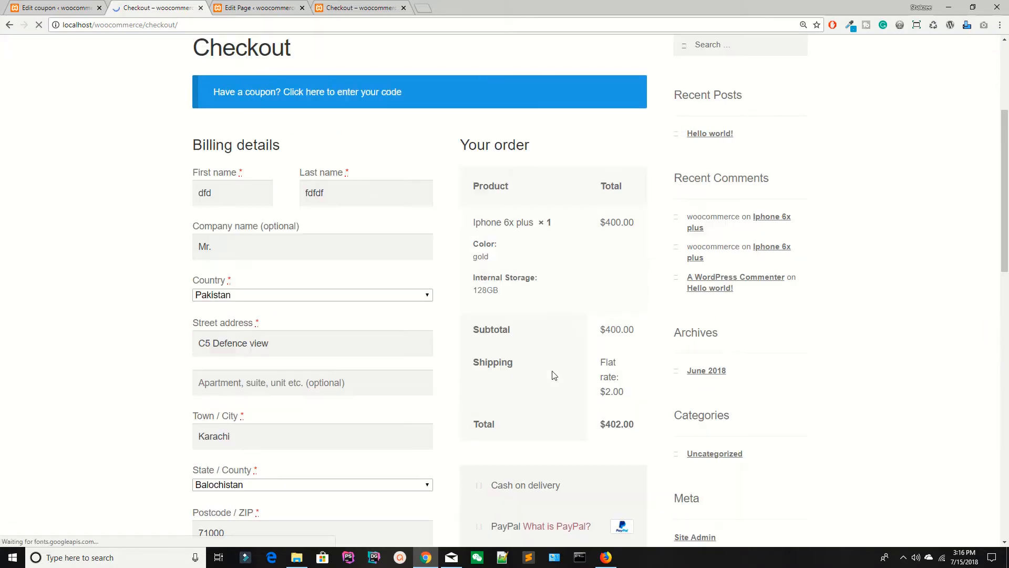
# Apply the coupon code Woocommerce-Coupon to the Iphone 6x plus order at checkout
pyautogui.scroll(-5, 552, 374)
pyautogui.scroll(-4, 552, 375)
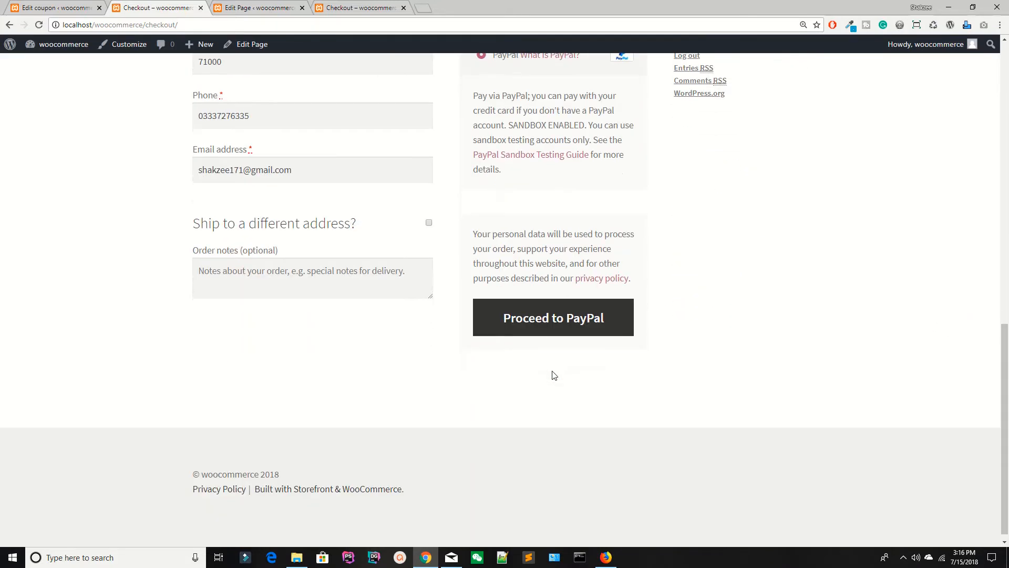
pyautogui.scroll(7, 552, 375)
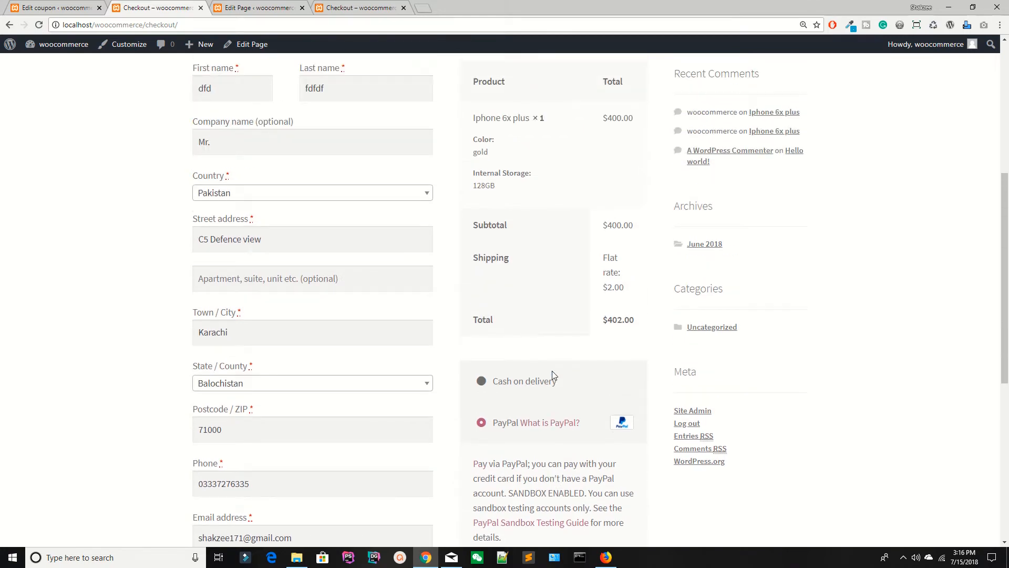
pyautogui.scroll(3, 552, 372)
pyautogui.click(282, 136)
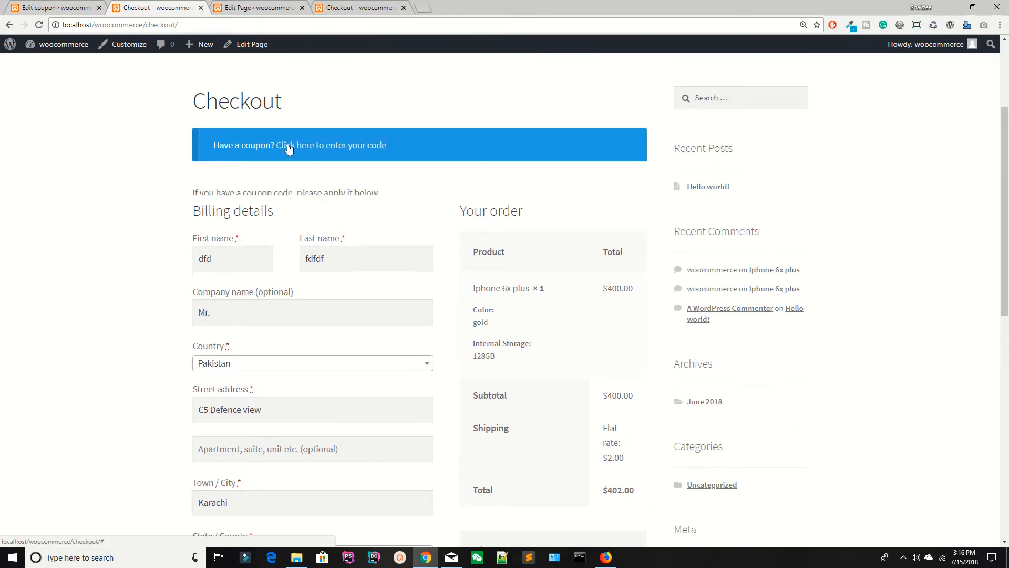
pyautogui.click(255, 218)
pyautogui.hotkey('ctrl', 'v')
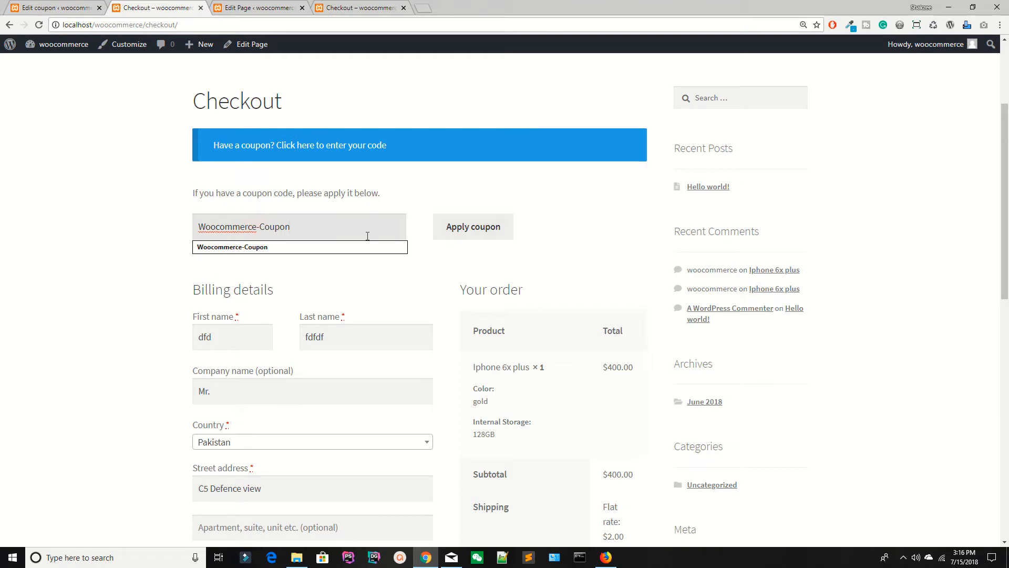
pyautogui.press('Return')
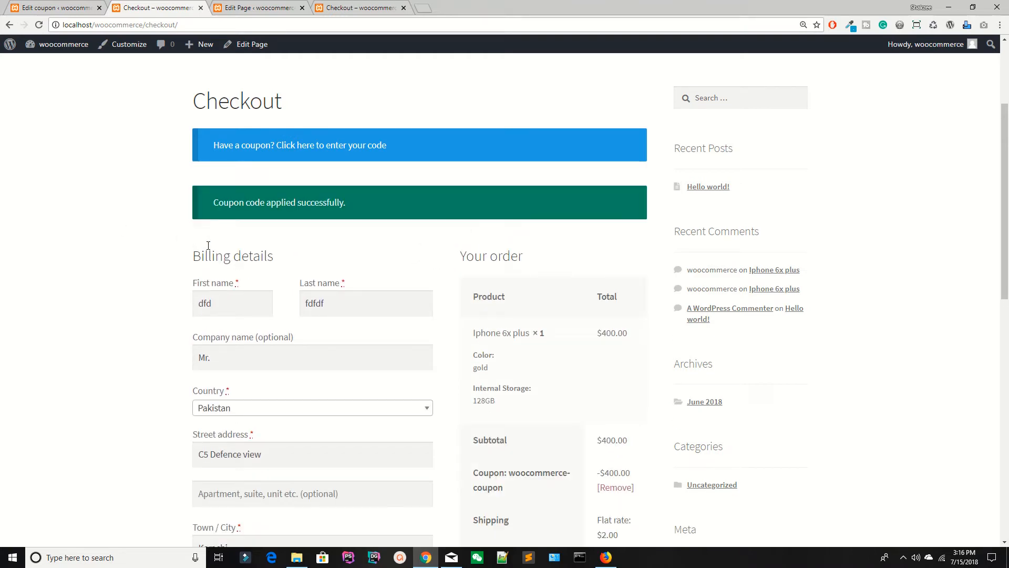
# Examine the coupon discount, shipping charge and total in the order summary
pyautogui.scroll(-8, 434, 230)
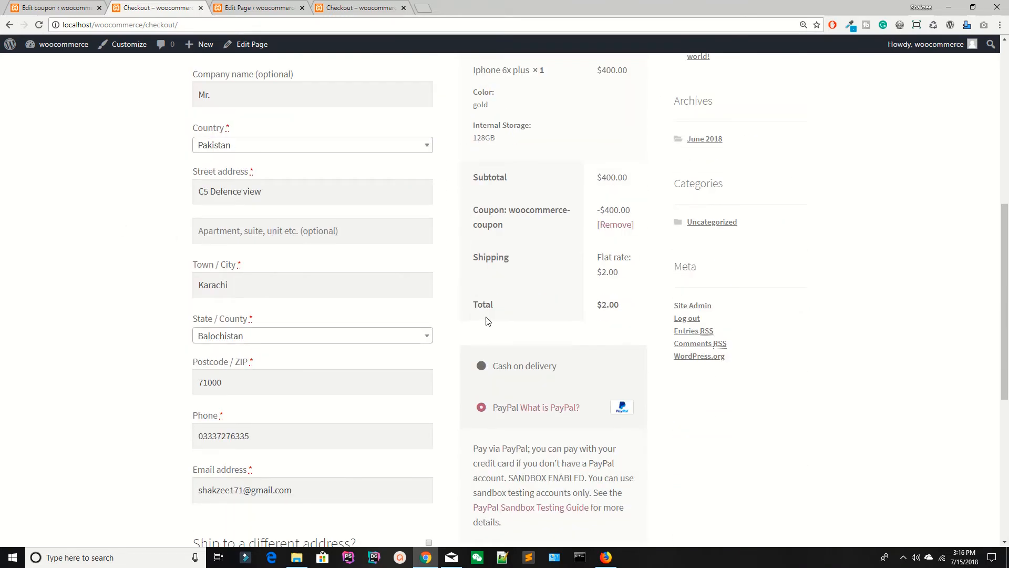
pyautogui.scroll(2, 483, 322)
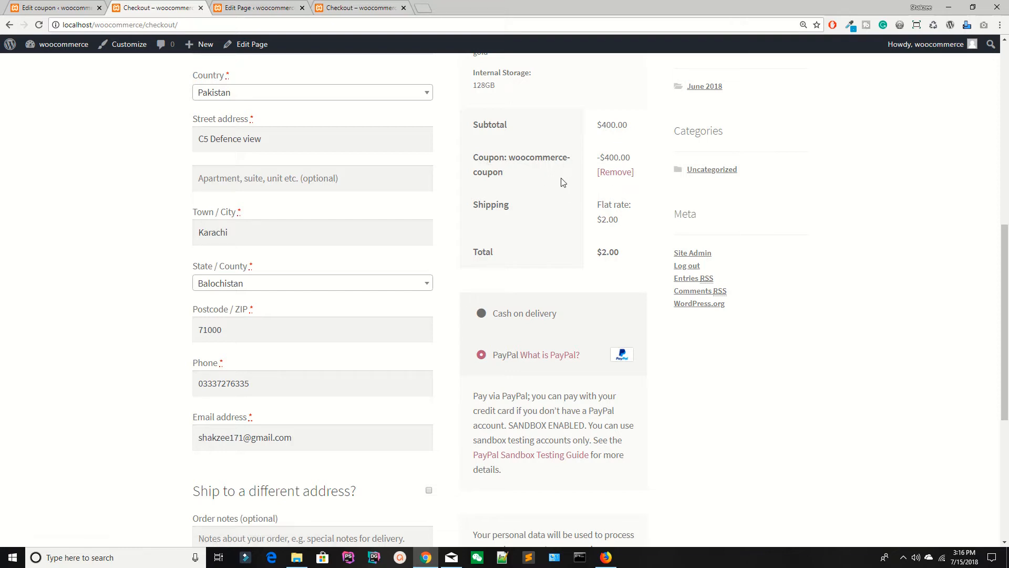
pyautogui.scroll(3, 575, 252)
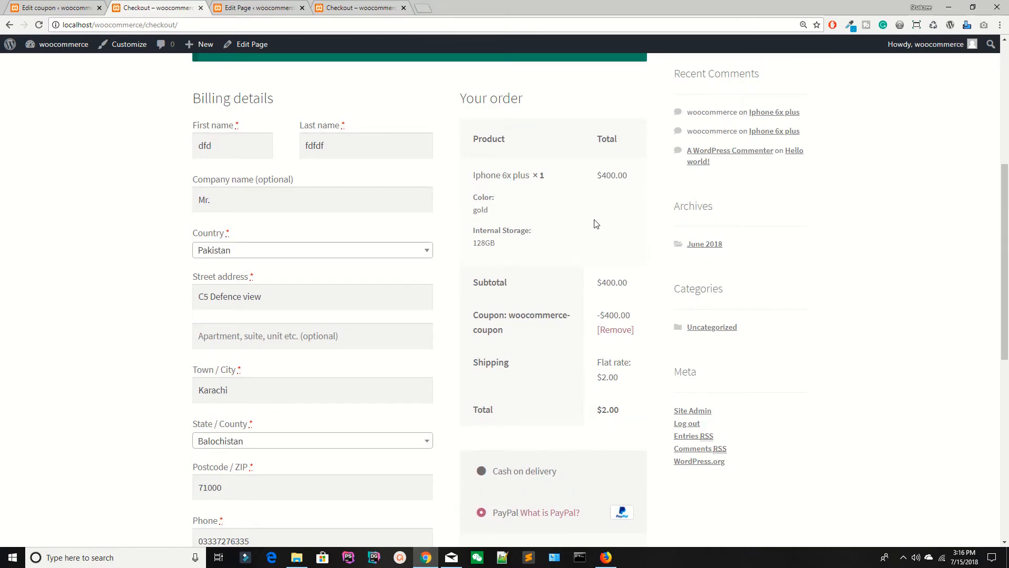
pyautogui.scroll(-2, 527, 191)
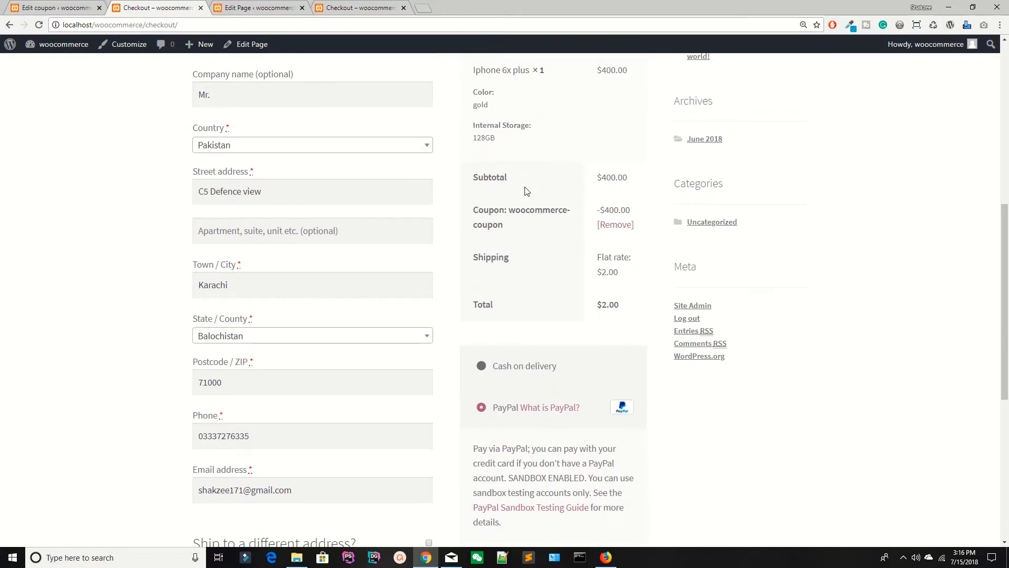
pyautogui.moveTo(590, 268); pyautogui.dragTo(619, 272)
pyautogui.click(573, 282)
pyautogui.click(589, 279)
pyautogui.click(563, 276)
# Delete the Pakistan shipping zone in the store's WooCommerce shipping settings
pyautogui.click(55, 8)
pyautogui.click(17, 265)
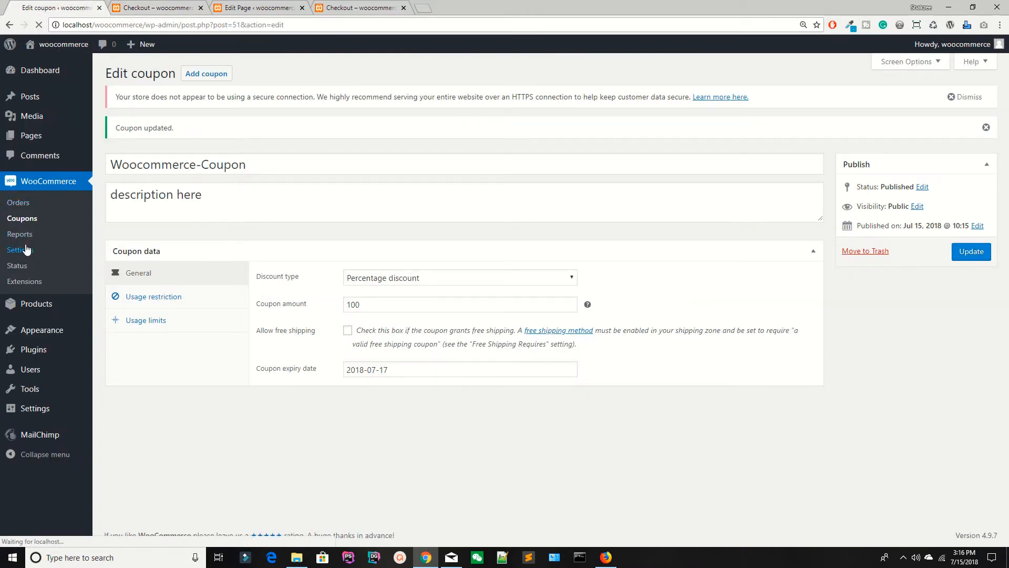
pyautogui.click(235, 7)
pyautogui.click(58, 8)
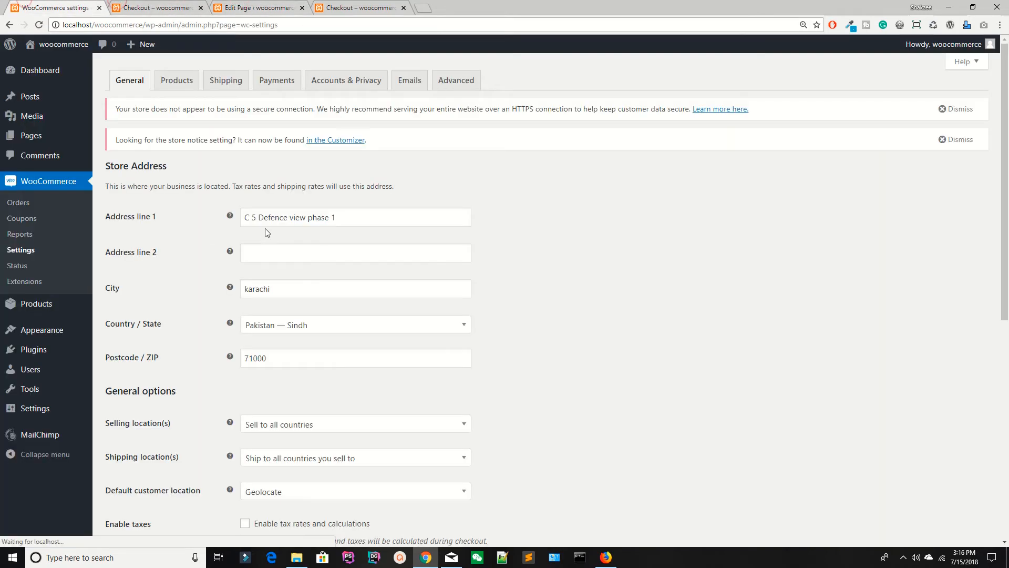
pyautogui.scroll(-4, 266, 229)
pyautogui.scroll(4, 266, 229)
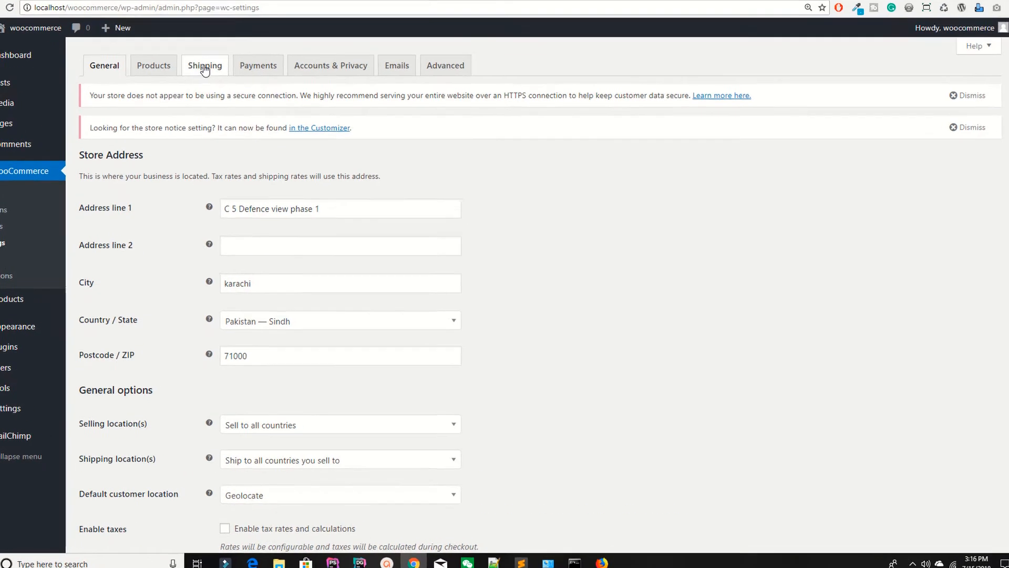
pyautogui.click(226, 82)
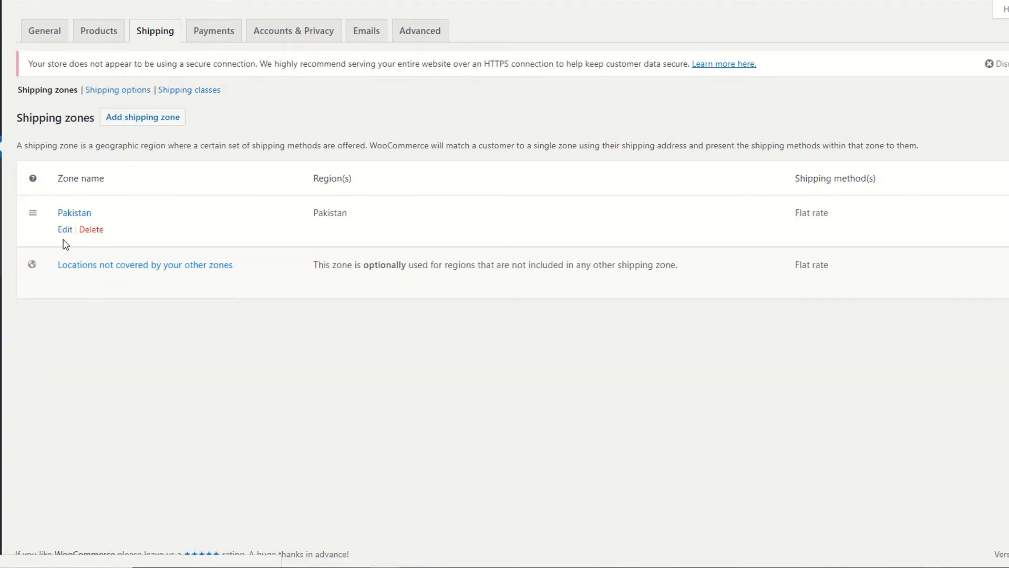
pyautogui.click(87, 229)
pyautogui.click(526, 44)
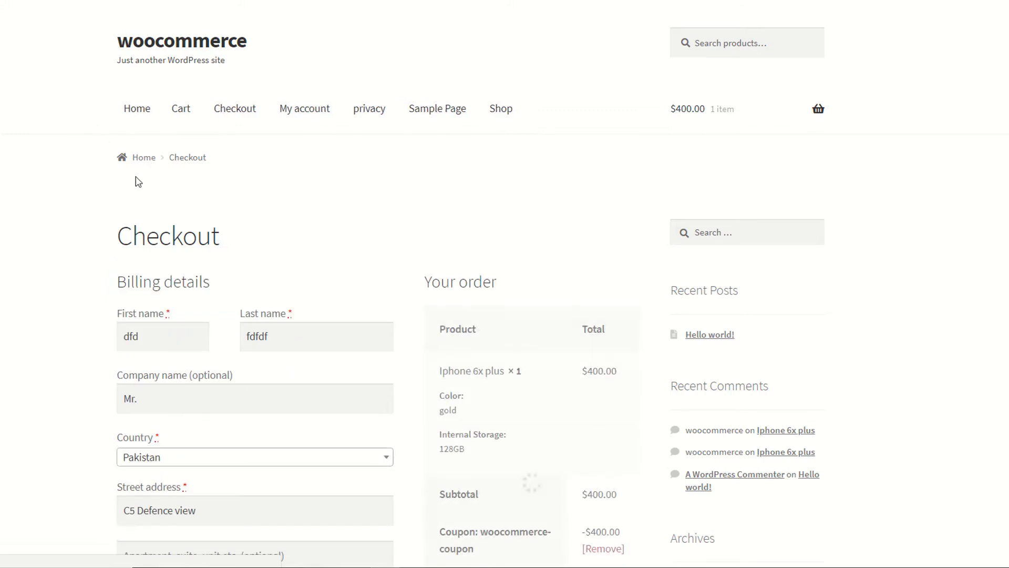
# Check the order summary on the reloaded checkout page and remove the applied coupon from the order
pyautogui.scroll(-5, 487, 273)
pyautogui.scroll(5, 487, 273)
pyautogui.scroll(-5, 532, 273)
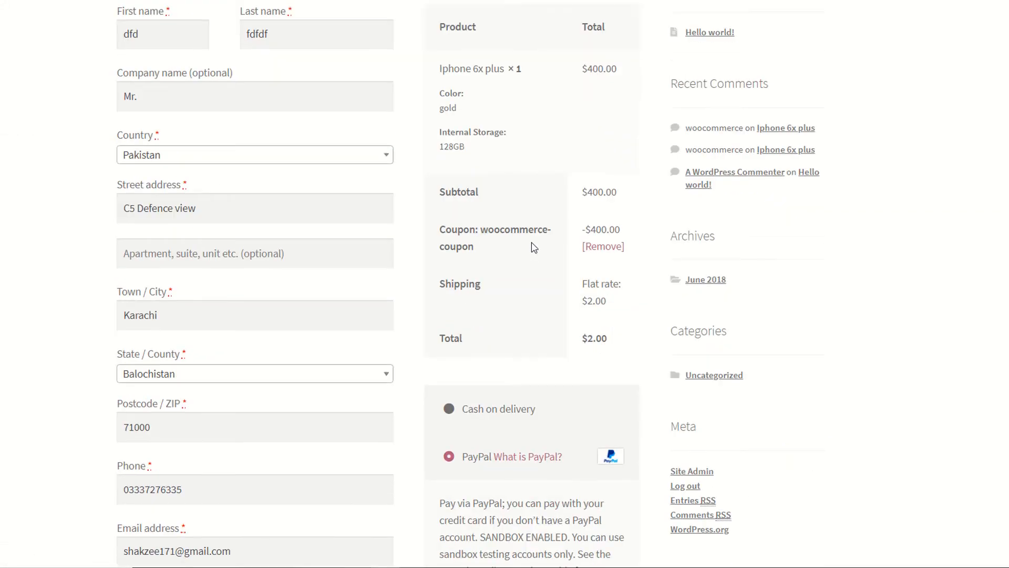
pyautogui.click(604, 247)
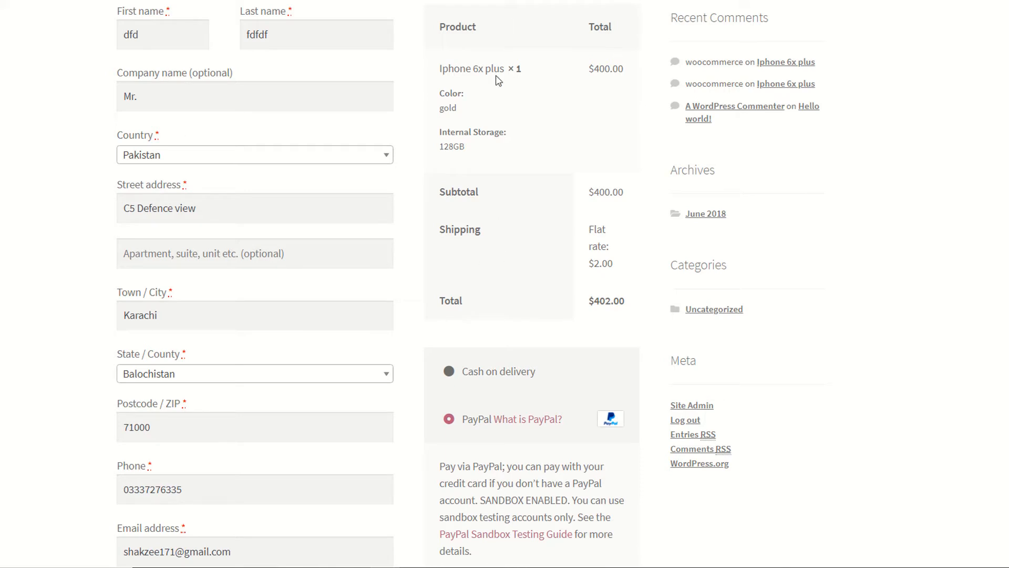
# Open the cart and remove the Iphone 6x plus from it
pyautogui.scroll(7, 766, 86)
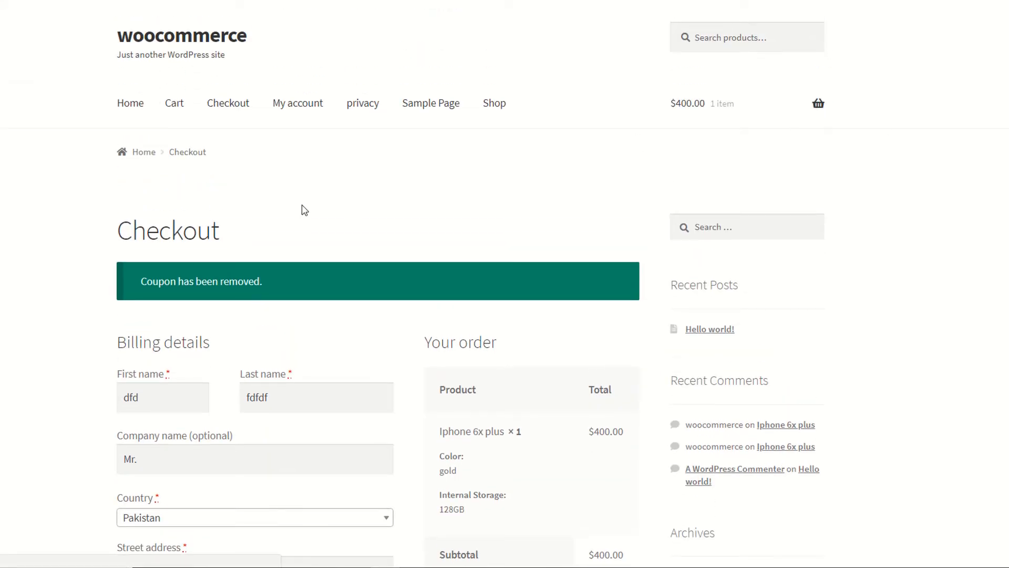
pyautogui.click(737, 112)
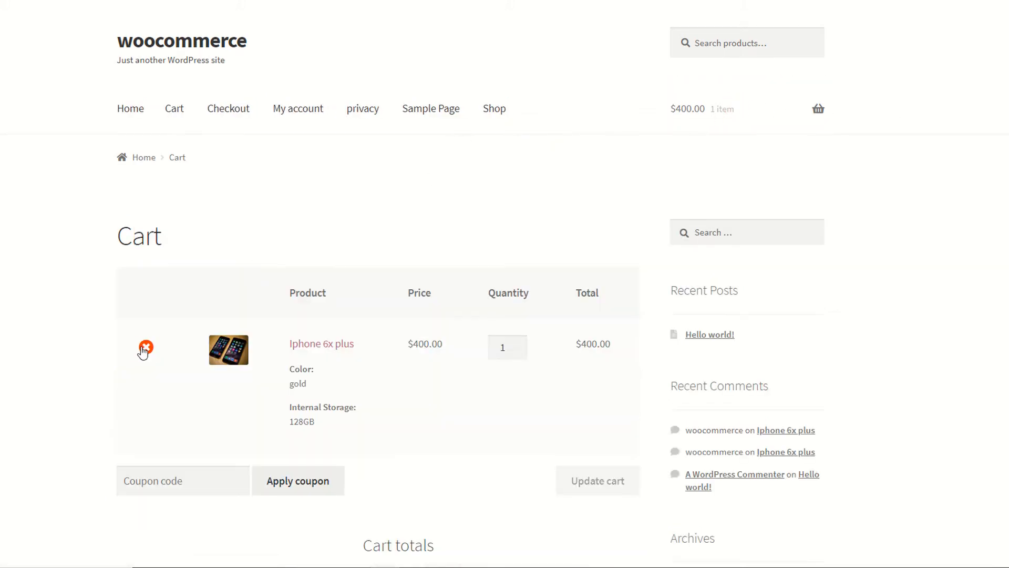
pyautogui.click(145, 347)
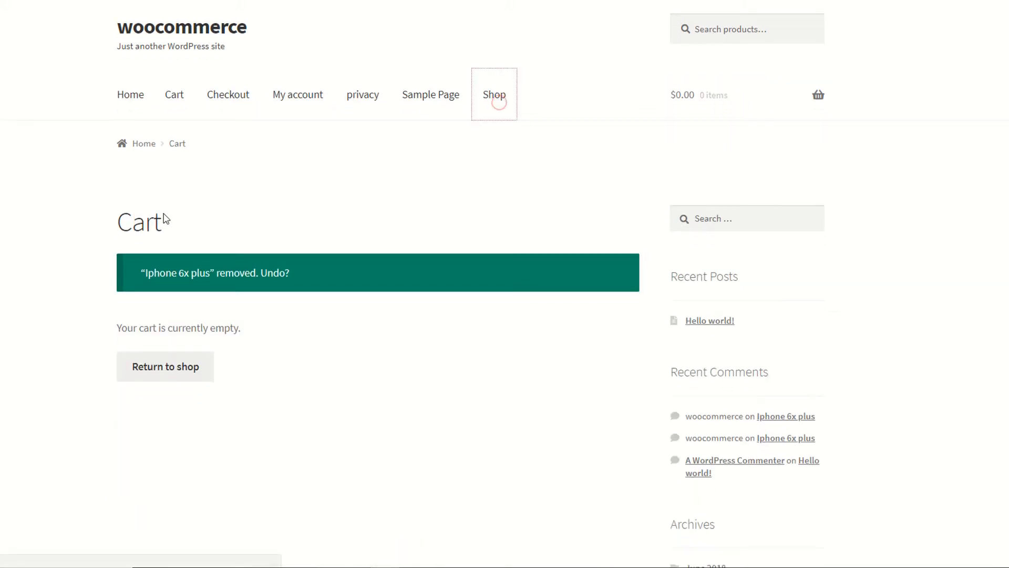
# Add one gold Iphone 6x plus with 32GB internal storage to the cart from the shop
pyautogui.scroll(-2, 153, 279)
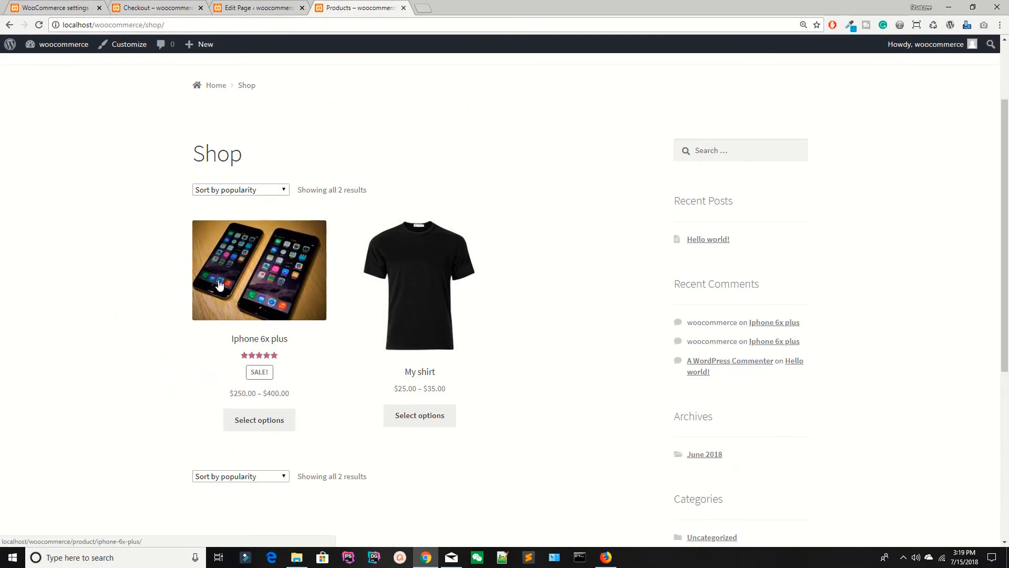
pyautogui.click(236, 294)
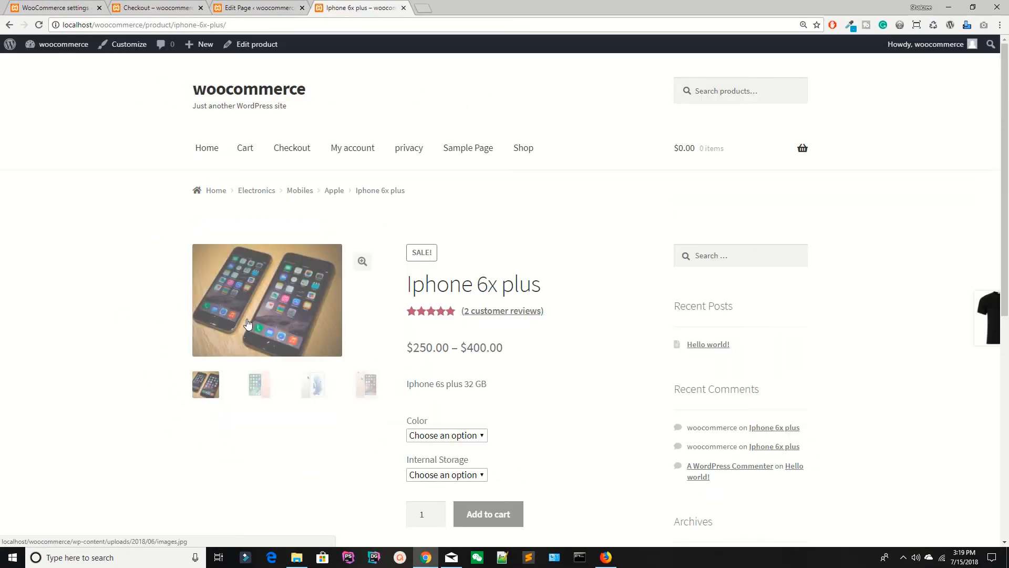
pyautogui.scroll(-4, 437, 344)
pyautogui.click(441, 225)
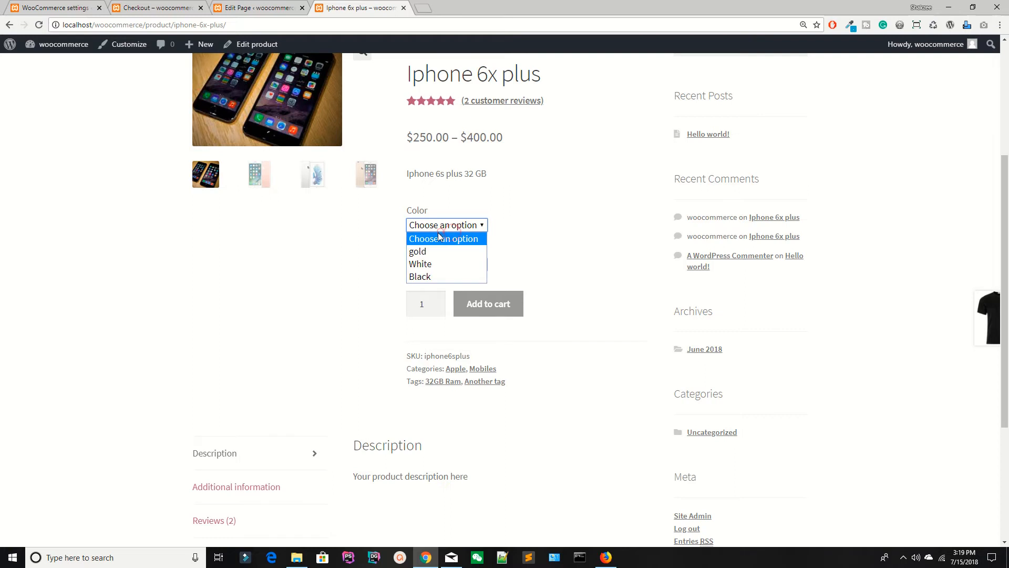
pyautogui.click(436, 251)
pyautogui.click(436, 265)
pyautogui.click(420, 291)
pyautogui.click(480, 354)
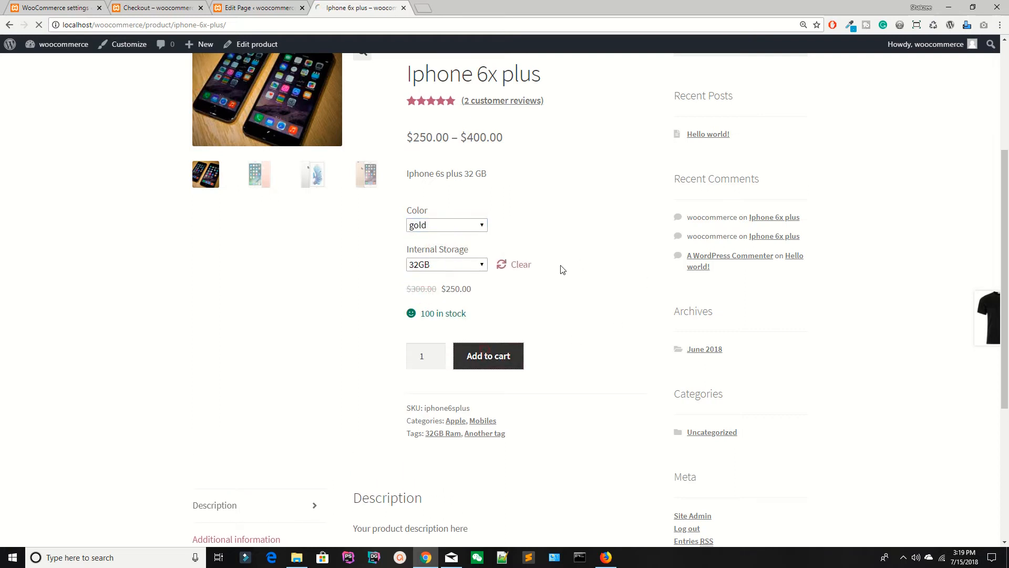
pyautogui.scroll(-5, 343, 349)
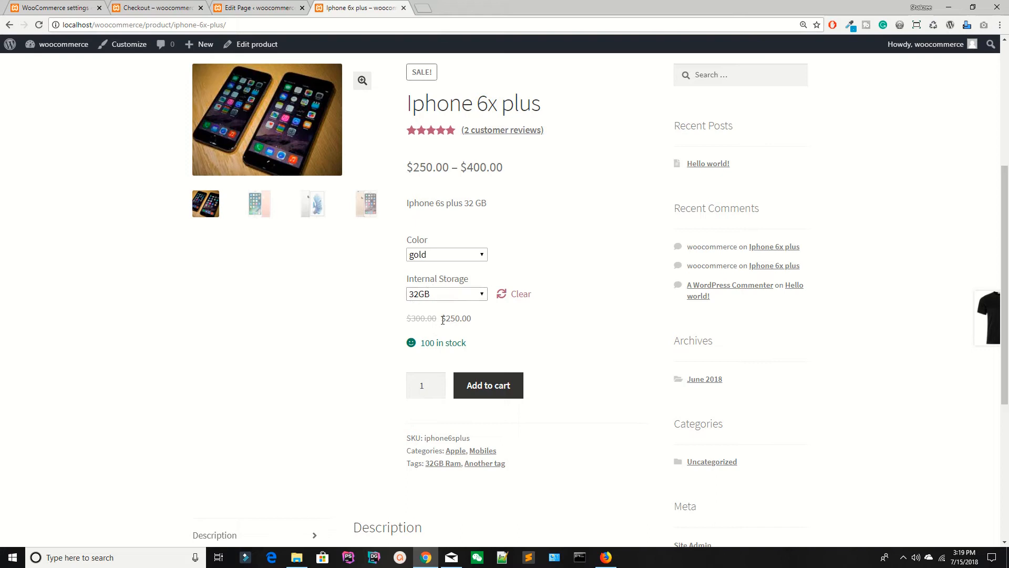
# Proceed to checkout with the Iphone 6x plus and review the order summary
pyautogui.scroll(5, 591, 284)
pyautogui.moveTo(746, 148)
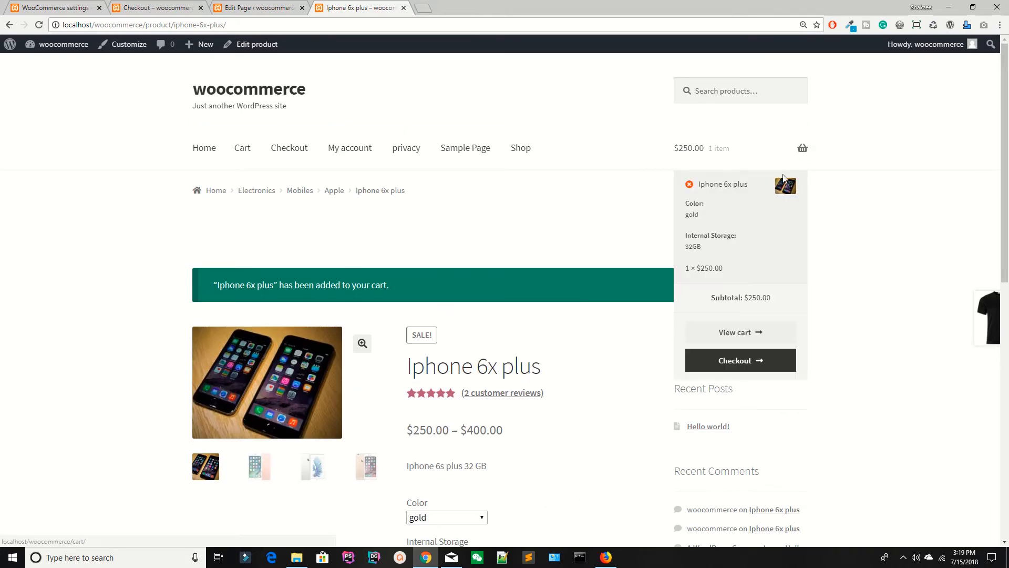
pyautogui.click(737, 362)
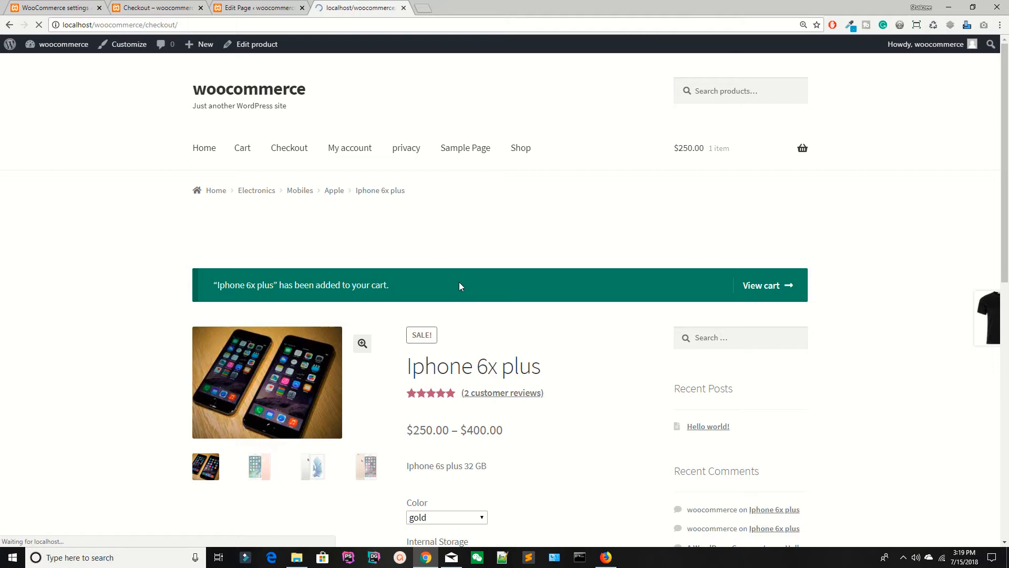
pyautogui.scroll(-7, 459, 284)
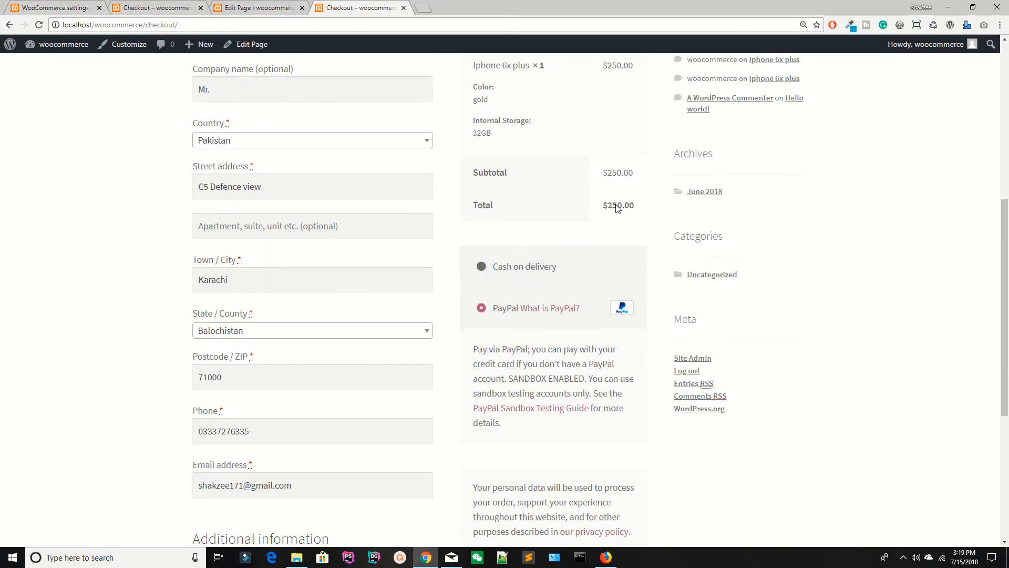
pyautogui.scroll(3, 610, 203)
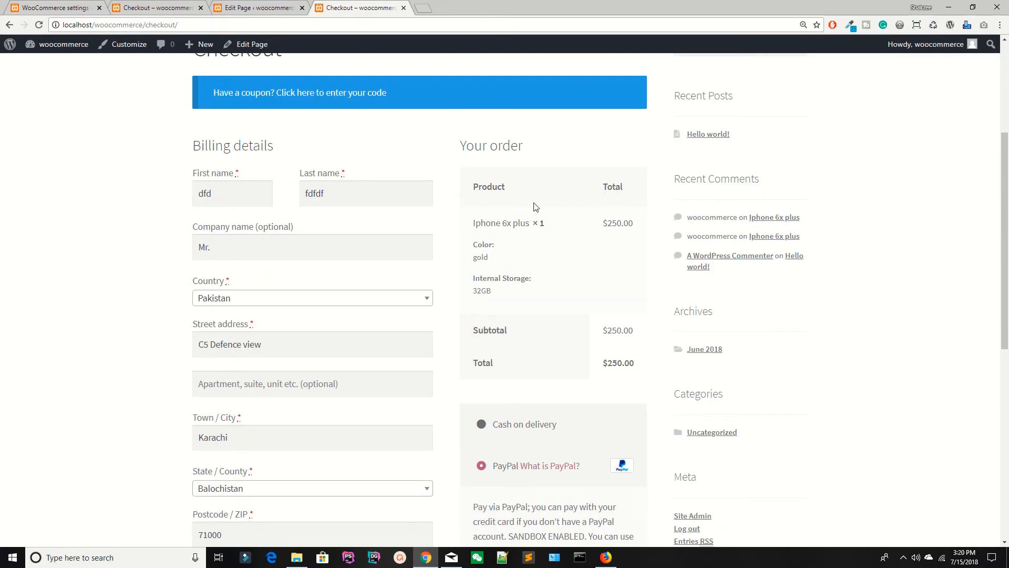
pyautogui.scroll(3, 471, 128)
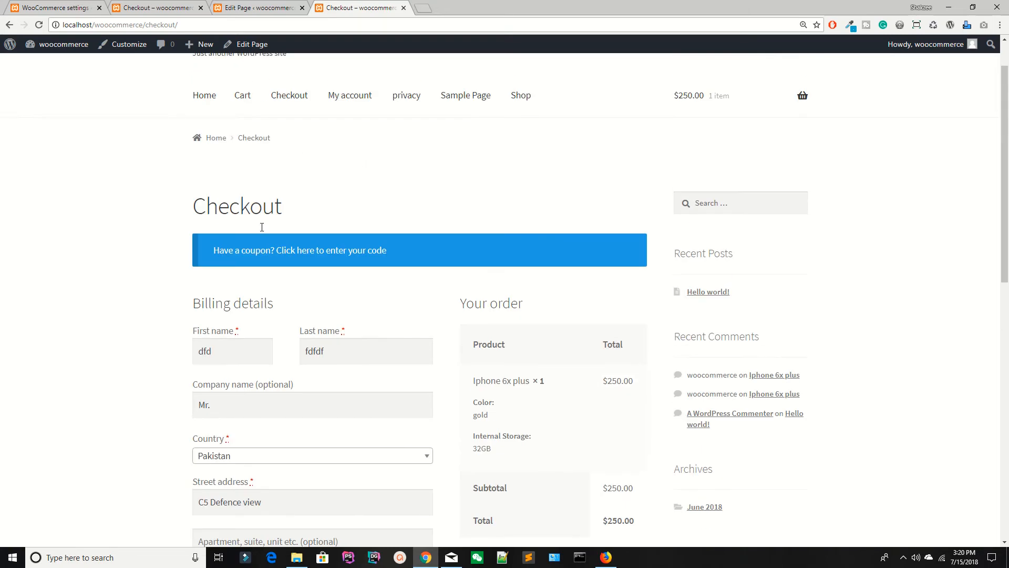
# Open the coupon code entry on the checkout page and clear its field
pyautogui.click(263, 254)
pyautogui.click(241, 331)
pyautogui.click(222, 351)
pyautogui.hotkey('ctrl', 'a')
pyautogui.press('BackSpace')
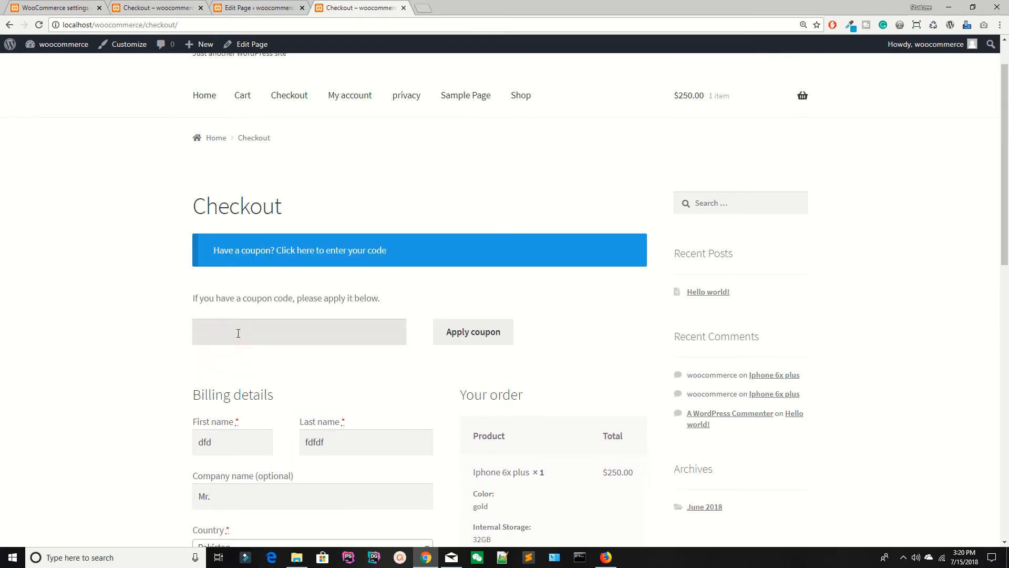
# Copy the code woocommerce-coupon from the Coupons list in the store admin
pyautogui.click(47, 6)
pyautogui.hotkey('ctrl', 'Tab')
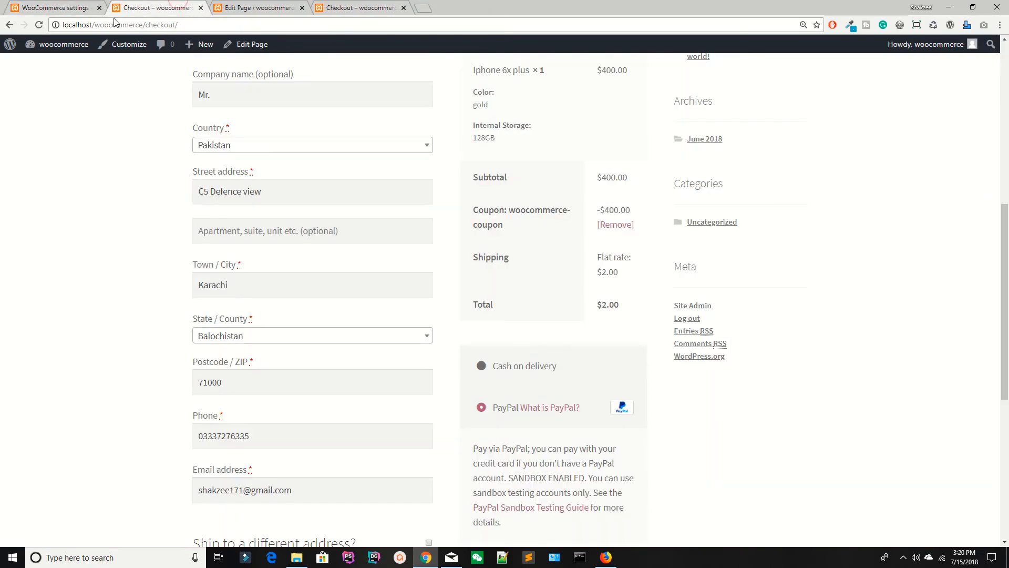
pyautogui.hotkey('ctrl', 'shift', 'Tab')
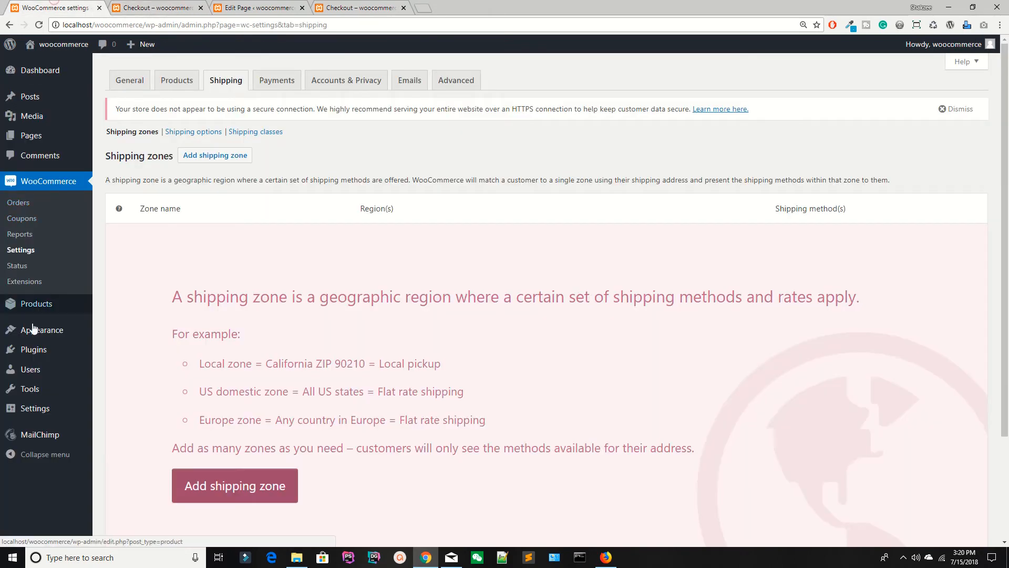
pyautogui.click(24, 220)
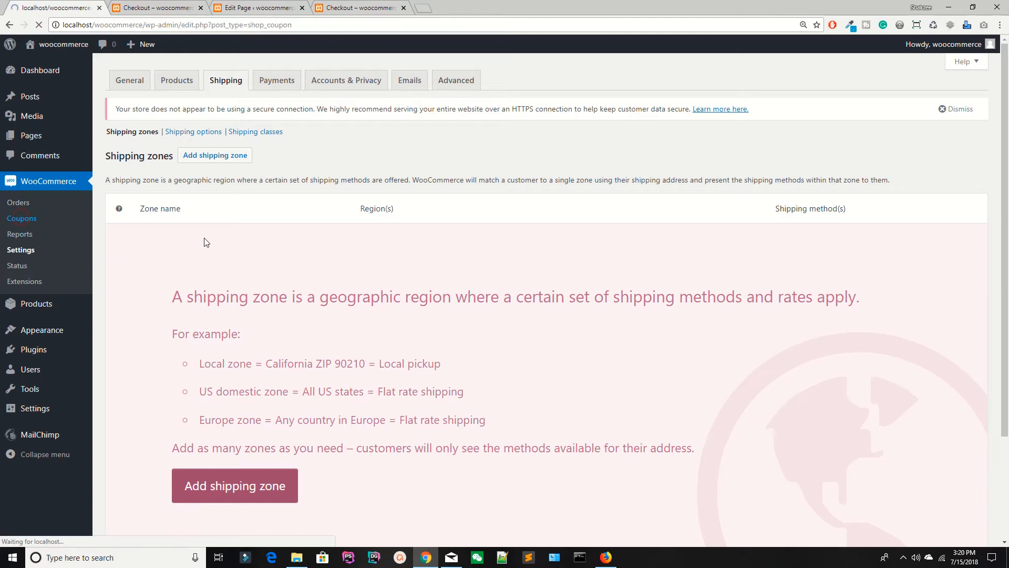
pyautogui.moveTo(134, 196)
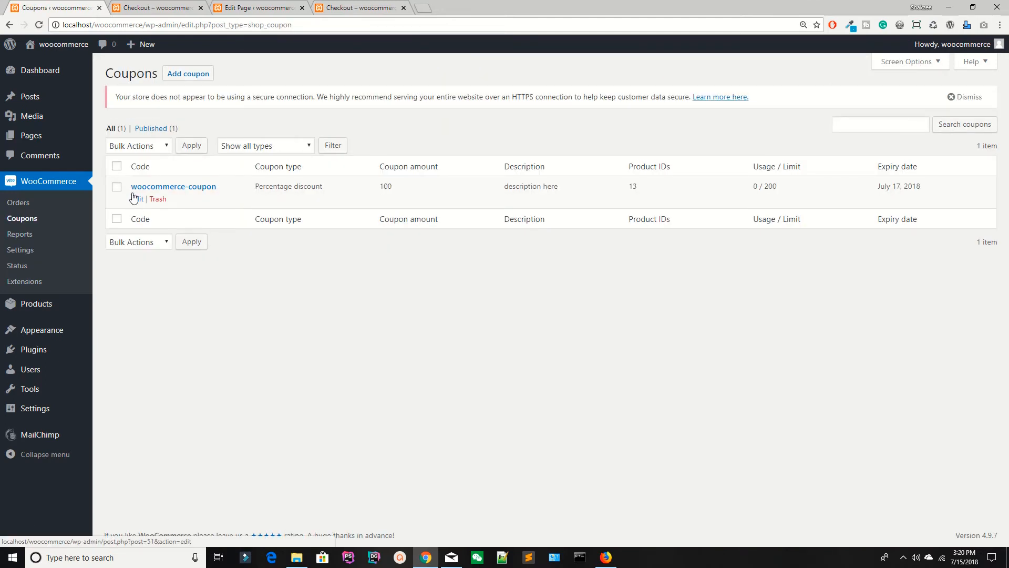
pyautogui.moveTo(130, 187); pyautogui.dragTo(218, 187)
pyautogui.hotkey('ctrl', 'c')
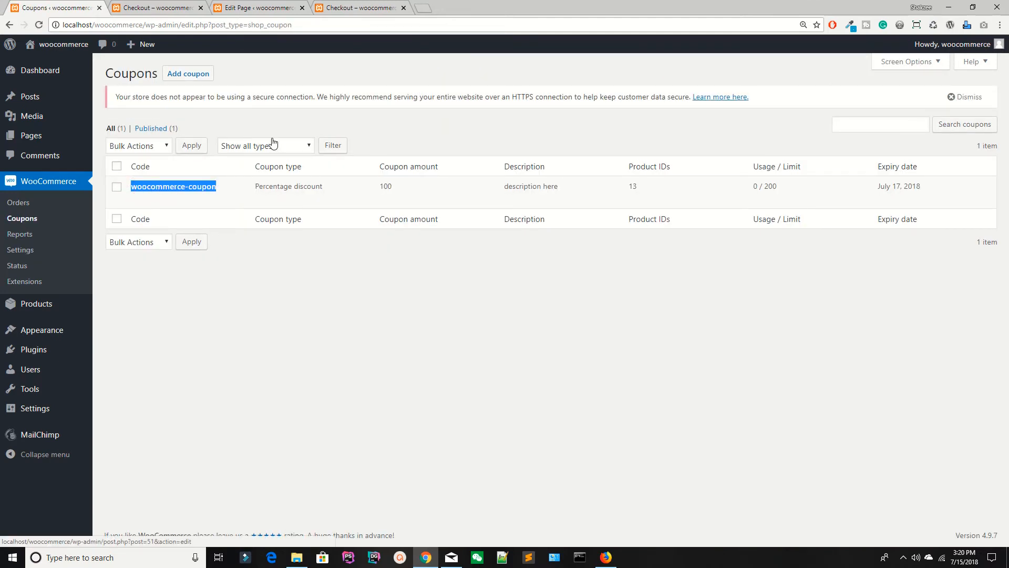
# Paste woocommerce-coupon as the coupon code on the checkout page and apply it to the order
pyautogui.click(419, 2)
pyautogui.click(368, 3)
pyautogui.click(259, 324)
pyautogui.hotkey('ctrl', 'v')
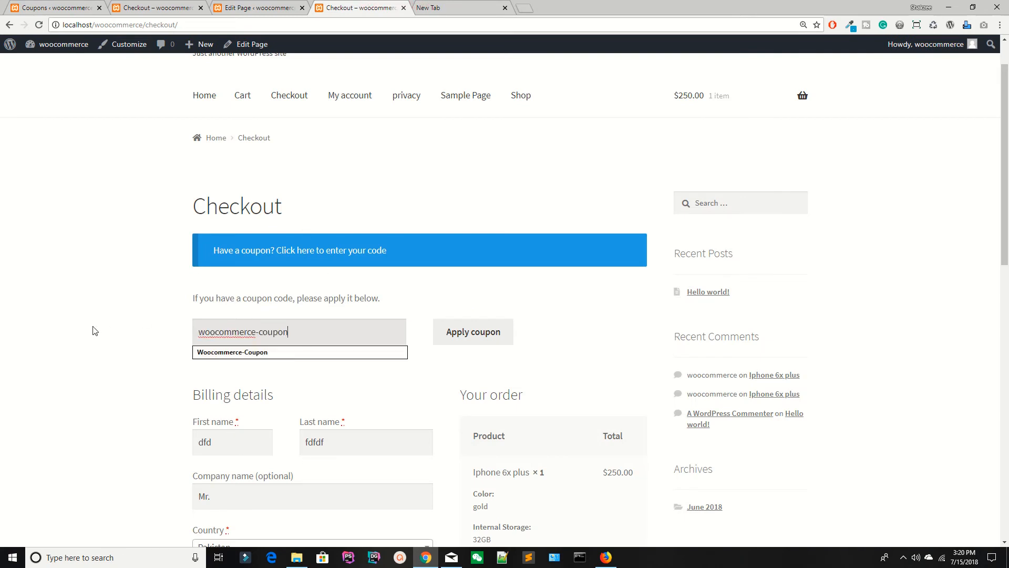
pyautogui.click(93, 327)
pyautogui.scroll(-1, 92, 327)
pyautogui.click(473, 279)
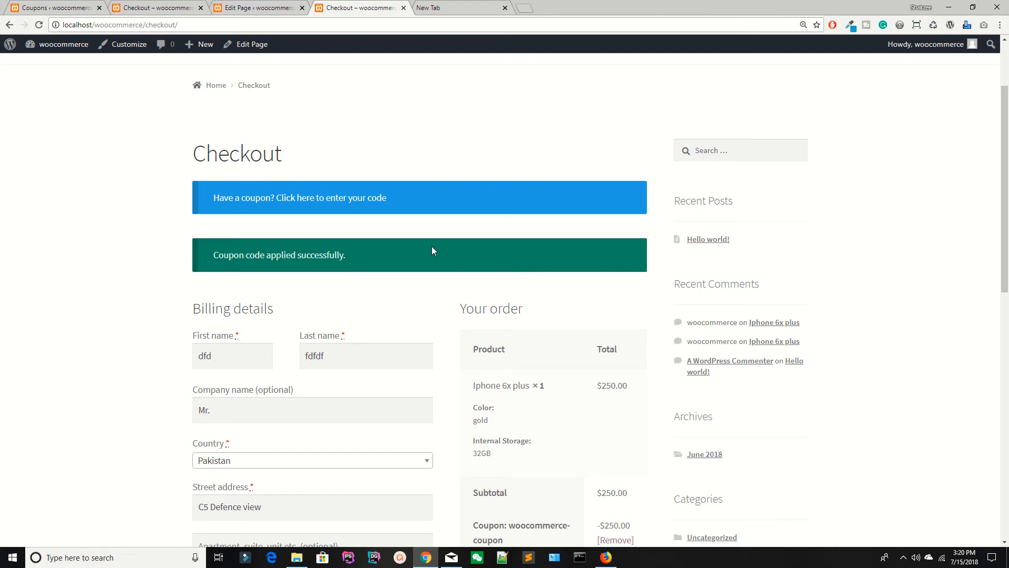
# Check the discounted total, place the order and review the order received page
pyautogui.scroll(-5, 433, 250)
pyautogui.moveTo(500, 308); pyautogui.dragTo(632, 310)
pyautogui.click(605, 319)
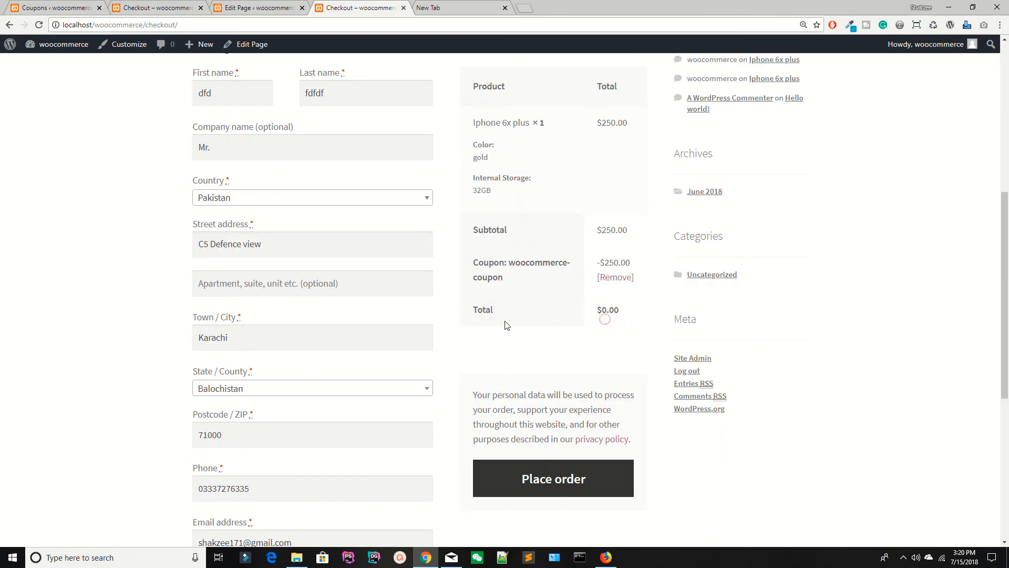
pyautogui.click(552, 482)
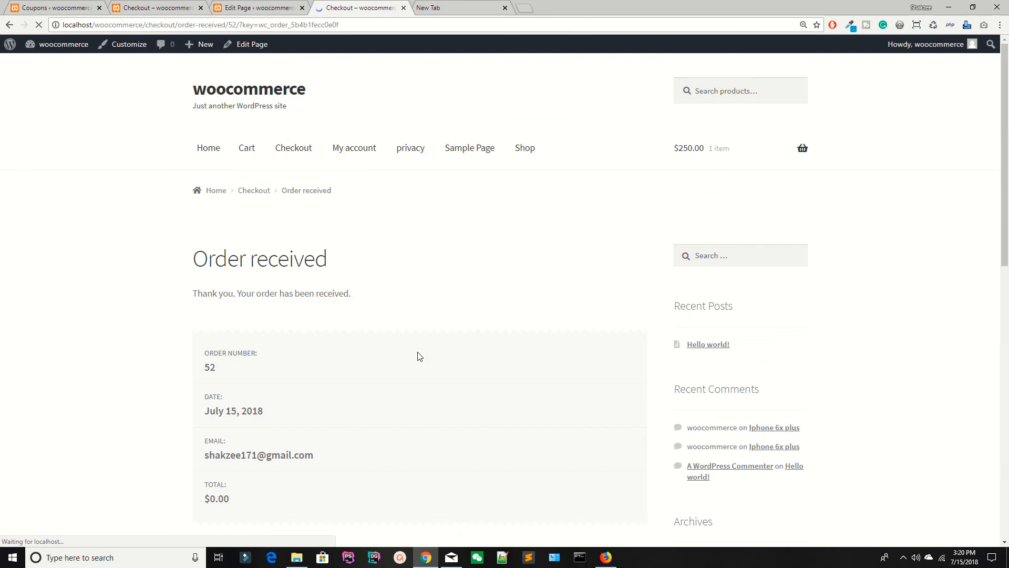
pyautogui.scroll(-5, 418, 355)
pyautogui.scroll(5, 418, 355)
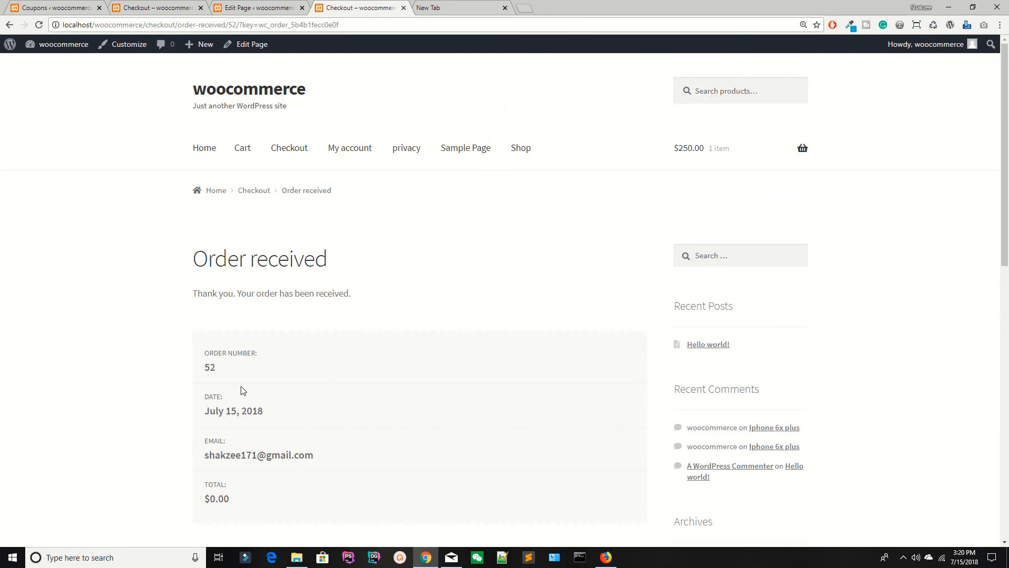
# Check the newest order's status in the Orders list and the coupon's usage in the Coupons list
pyautogui.click(65, 6)
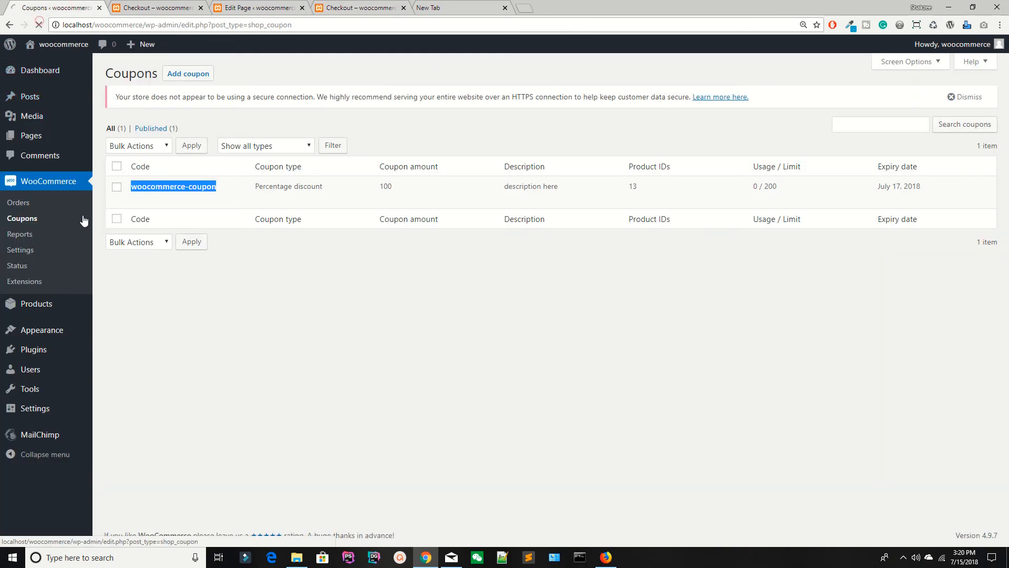
pyautogui.click(89, 220)
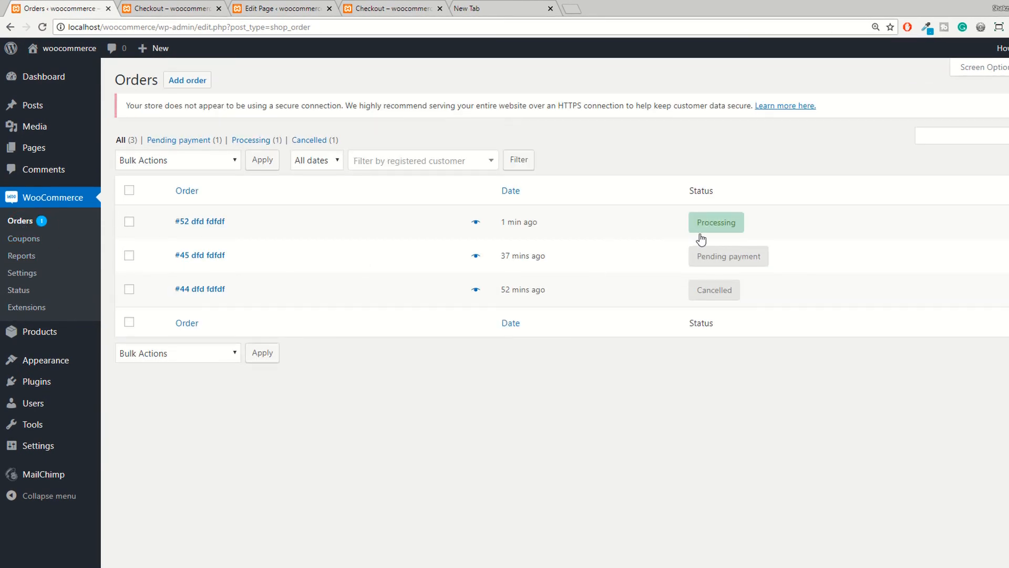
pyautogui.moveTo(700, 229)
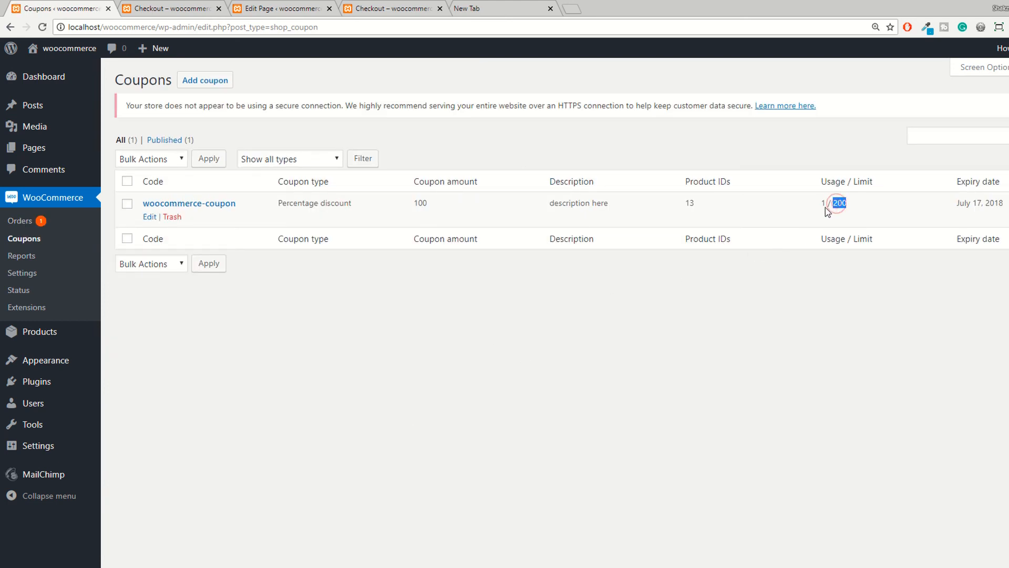
pyautogui.click(812, 212)
# Close the empty browser tab and return to the Coupons list in the store admin
pyautogui.click(515, 8)
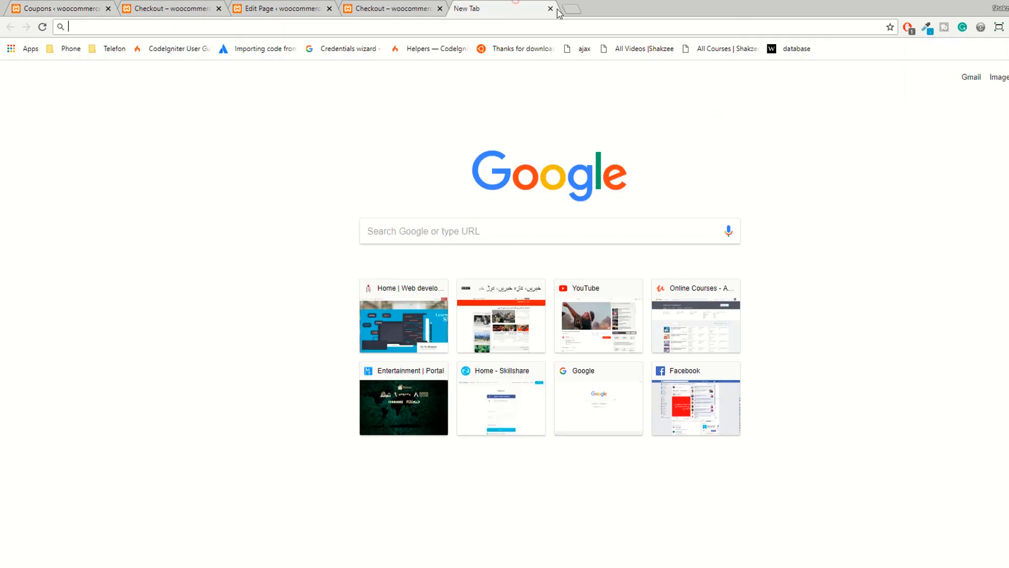
pyautogui.click(552, 9)
pyautogui.click(308, 3)
pyautogui.click(164, 3)
pyautogui.click(79, 2)
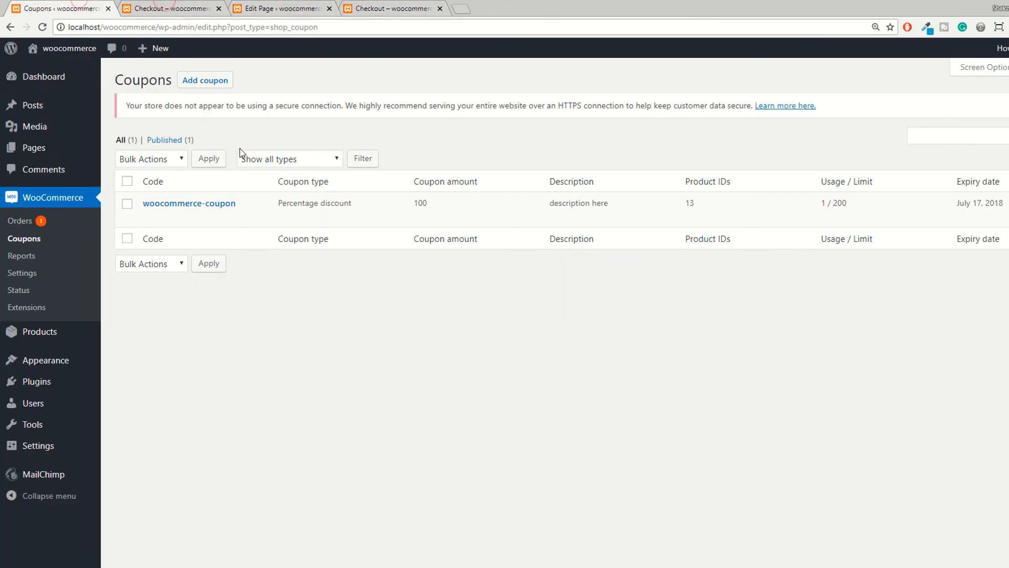